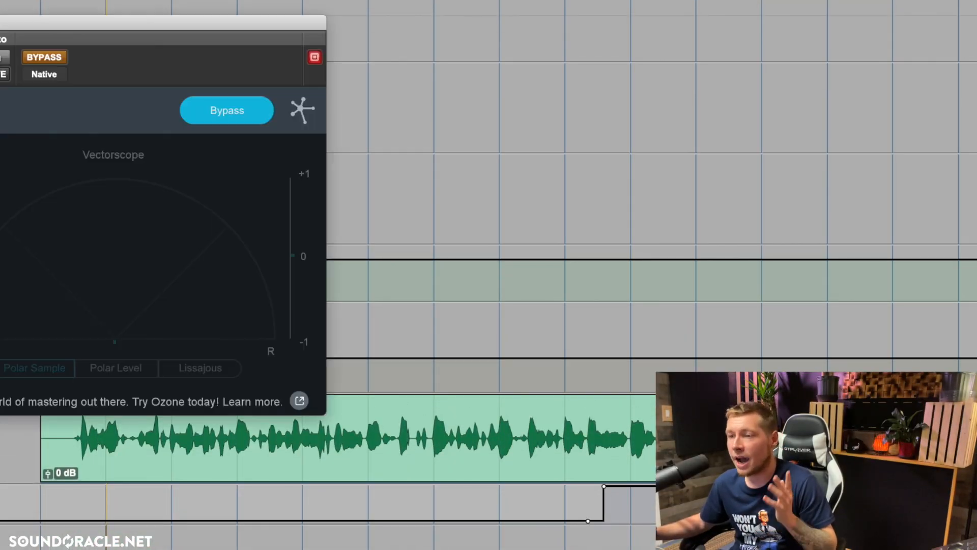
Play the vocal with Ozone Imager bypassed for comparison, and leave the plugin enabled.
drag(99, 25, 416, 45)
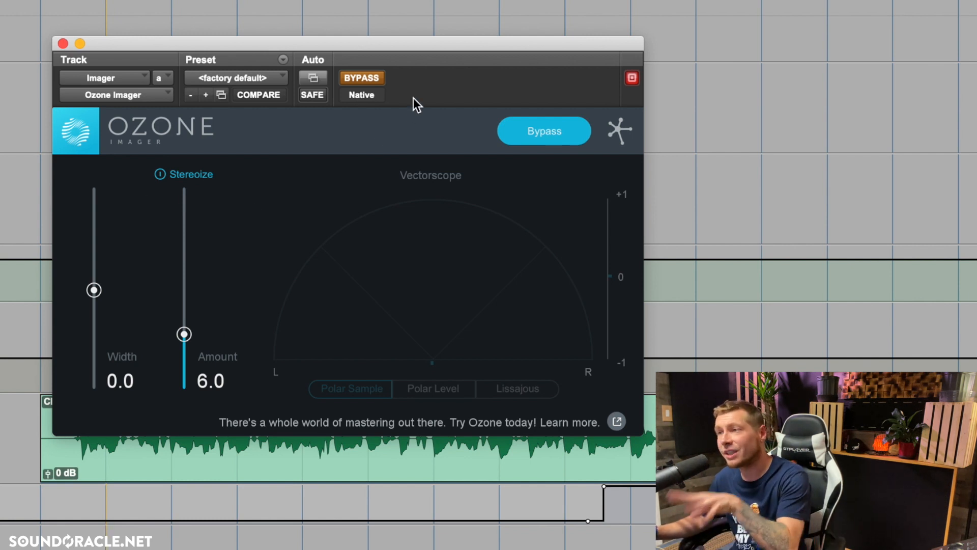
click(364, 82)
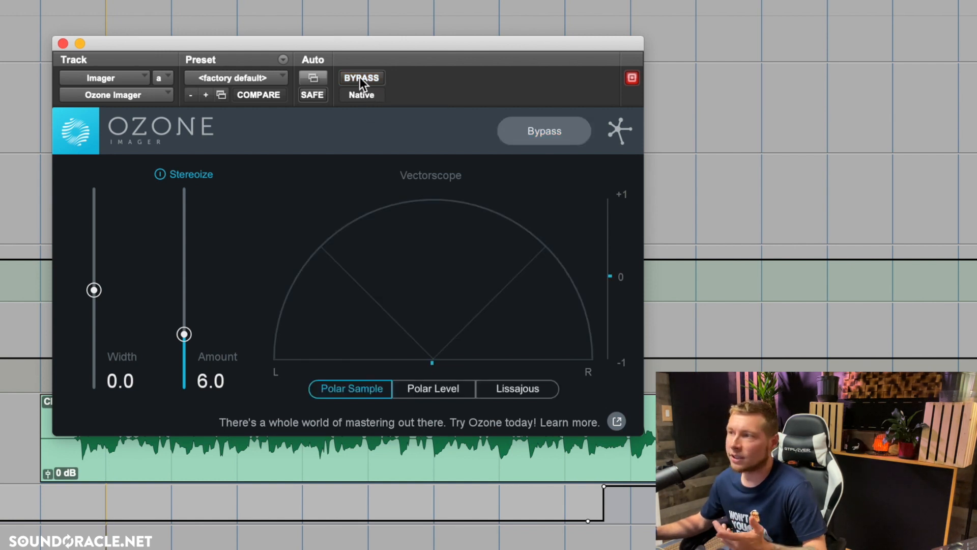
click(359, 78)
key(space)
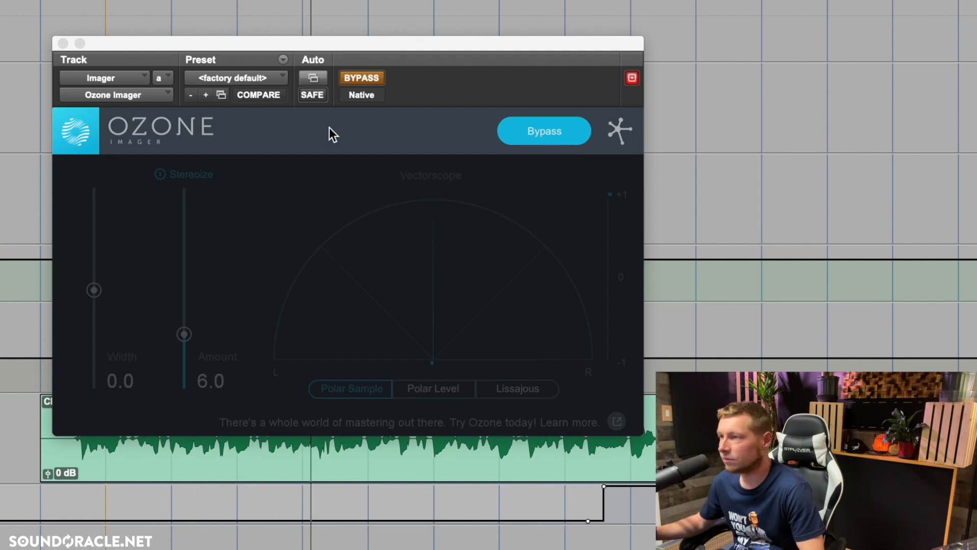
click(363, 79)
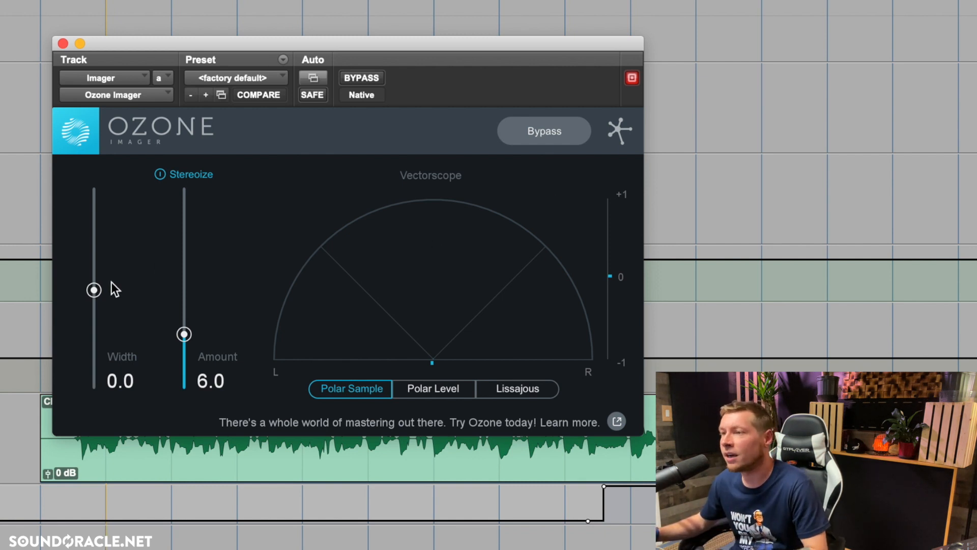
Set Ozone Imager's Width to 48.1 and Stereoize Amount to 9.7, and toggle the Imager track's mute to compare.
drag(101, 289, 98, 277)
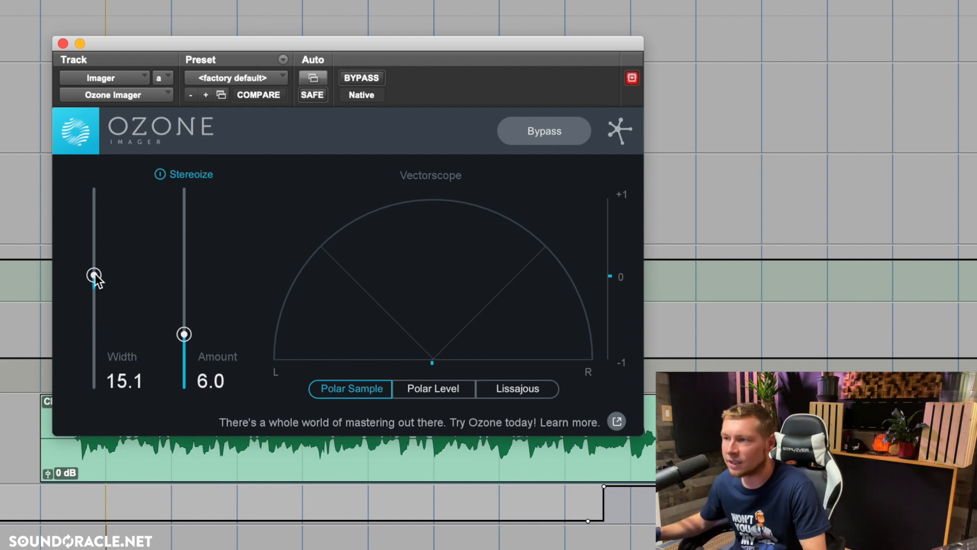
drag(94, 273, 94, 242)
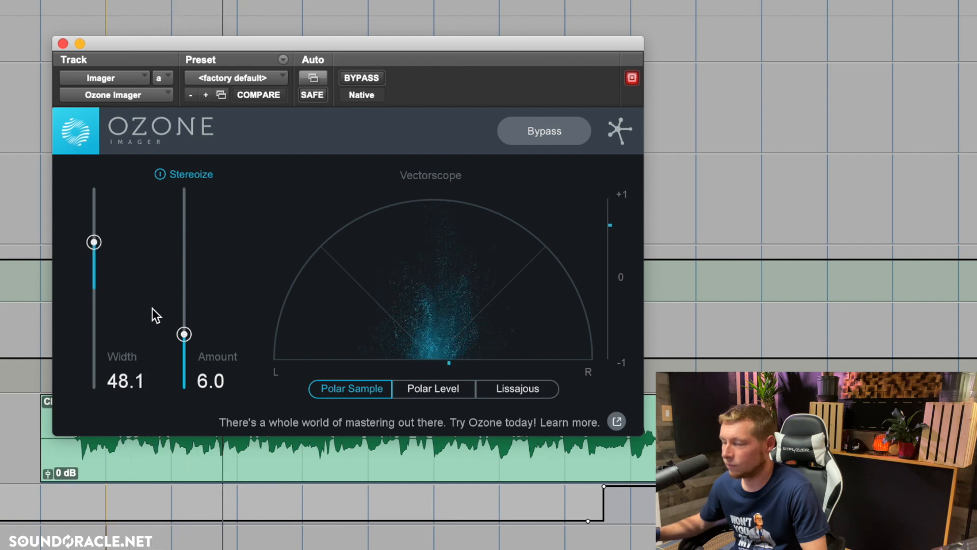
drag(186, 307, 183, 295)
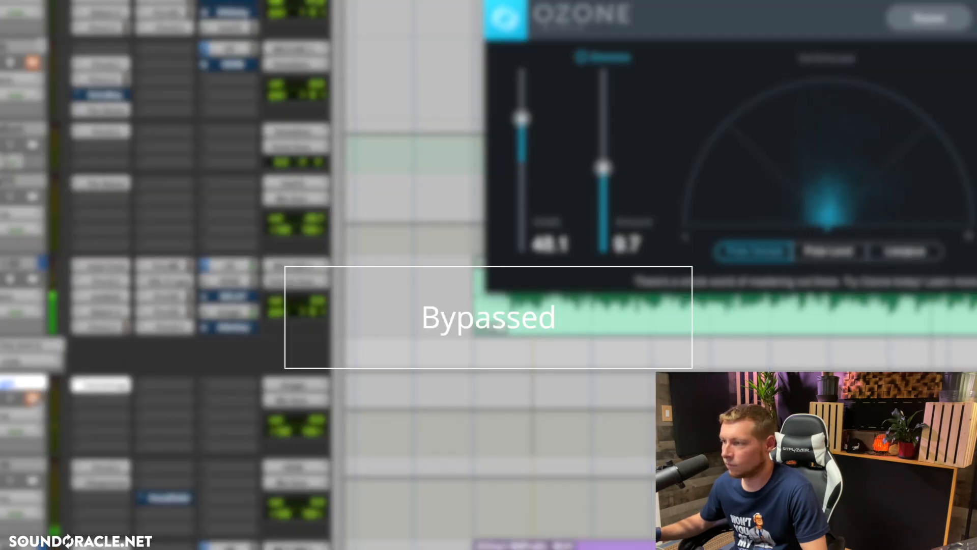
click(34, 398)
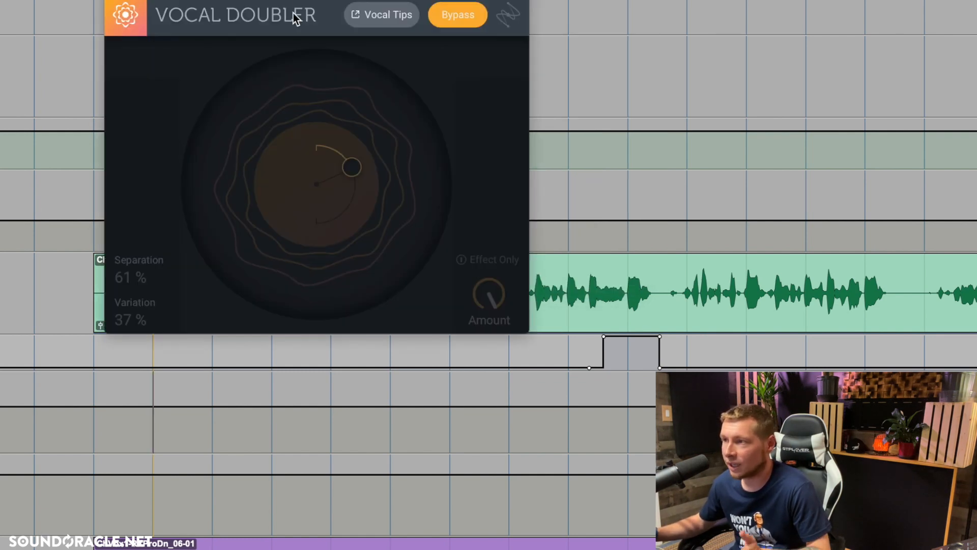
Enable Vocal Doubler on the Imager track and set its Separation to 100 % and Variation to 61 %.
click(459, 13)
drag(387, 0, 502, 47)
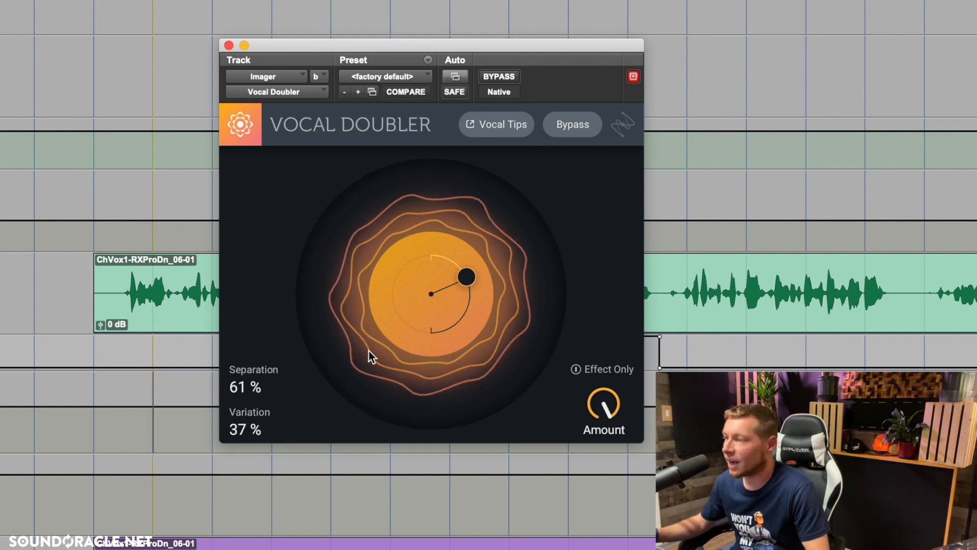
drag(466, 277, 486, 319)
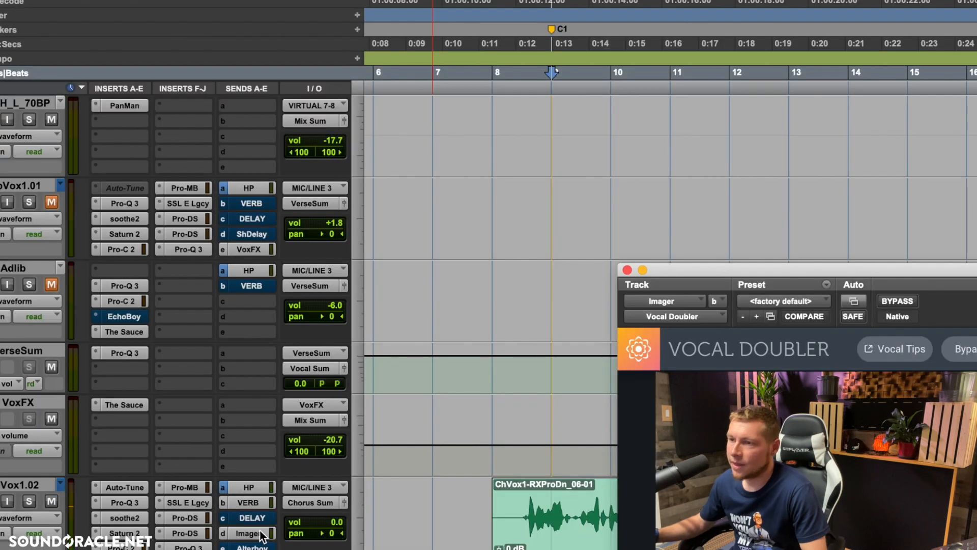
Open the chorus vocal's Imager send, toggle the Imager track's mute to compare the doubling, and close Vocal Doubler.
click(260, 535)
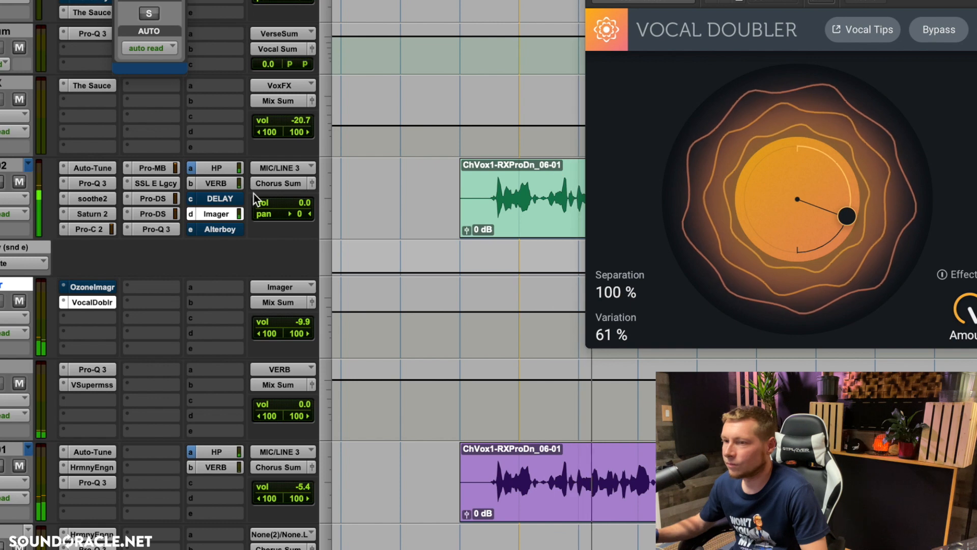
click(19, 301)
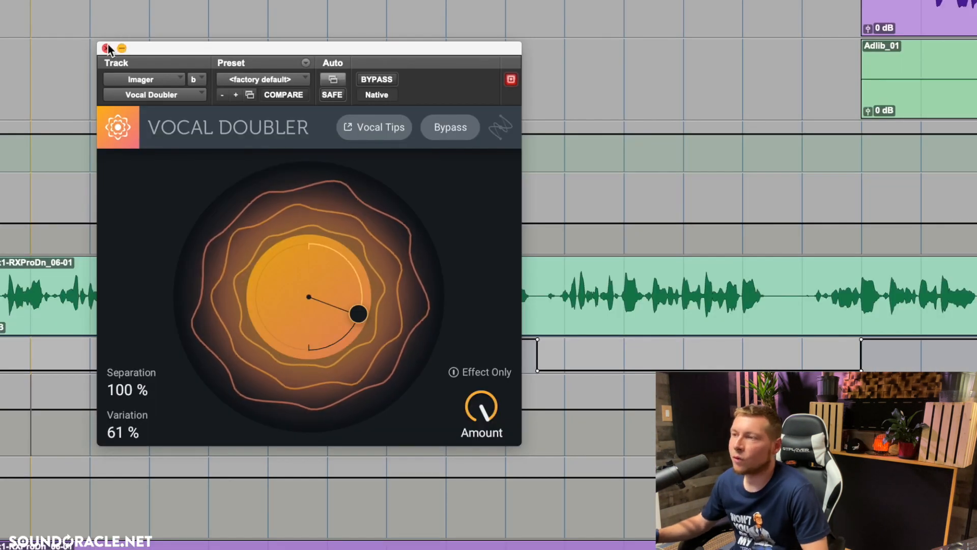
click(106, 49)
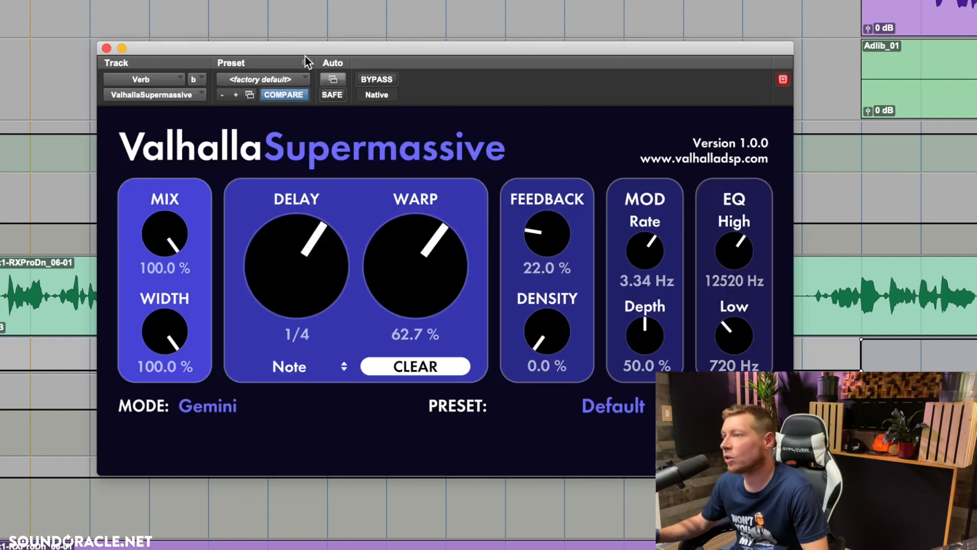
Set Valhalla Supermassive's Warp to 77.1 %, Feedback to 47.4 % and EQ High to 10690 Hz, trying a 1/16 Delay before returning to 1/4.
drag(308, 62, 205, 18)
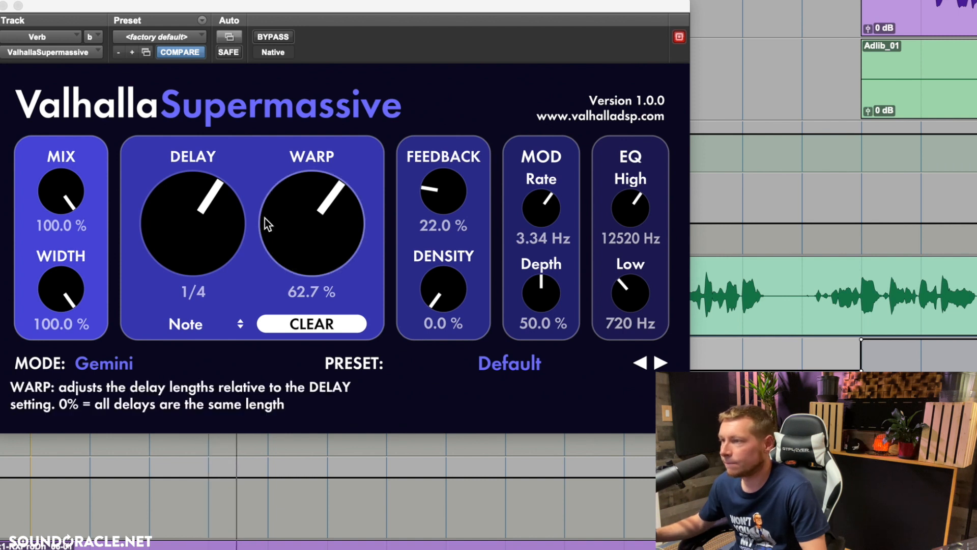
drag(206, 237, 209, 257)
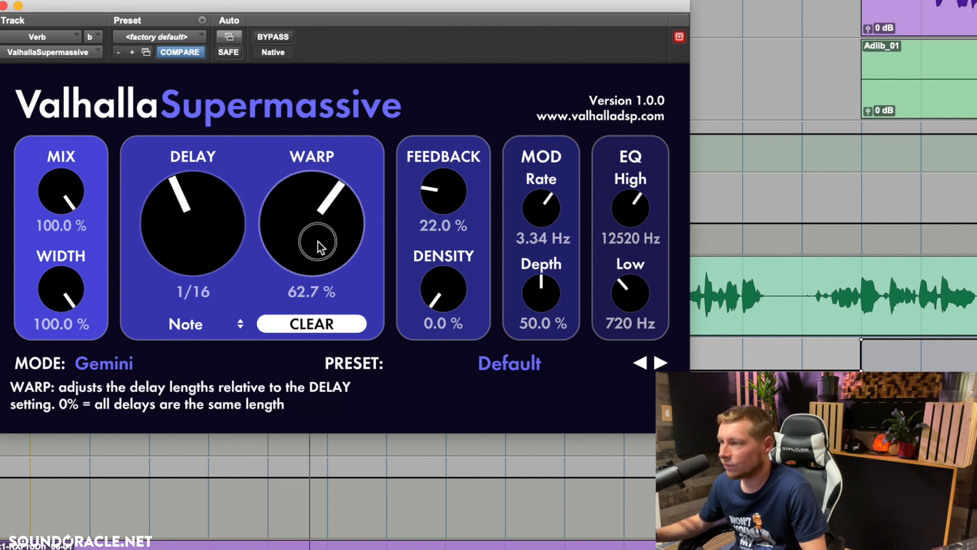
drag(318, 240, 333, 217)
drag(431, 198, 450, 139)
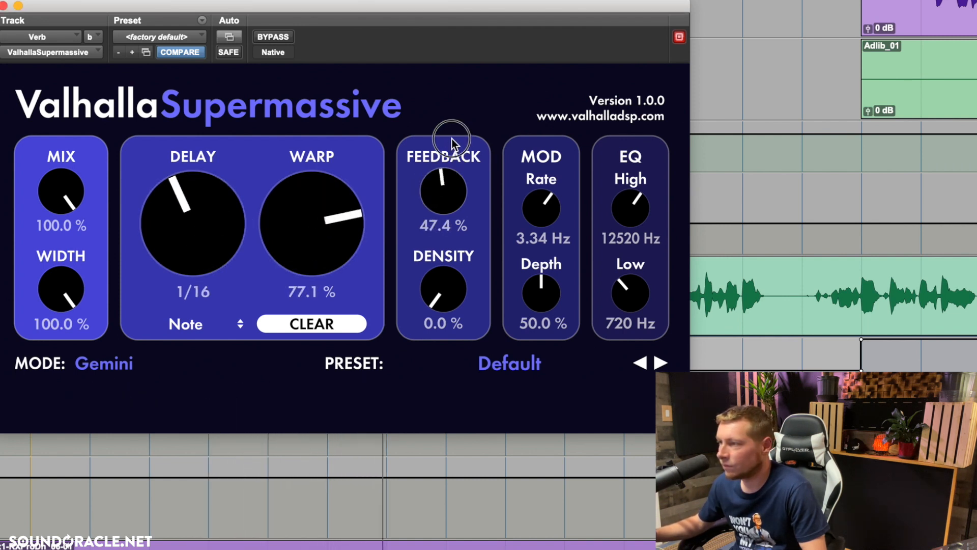
drag(613, 218, 617, 233)
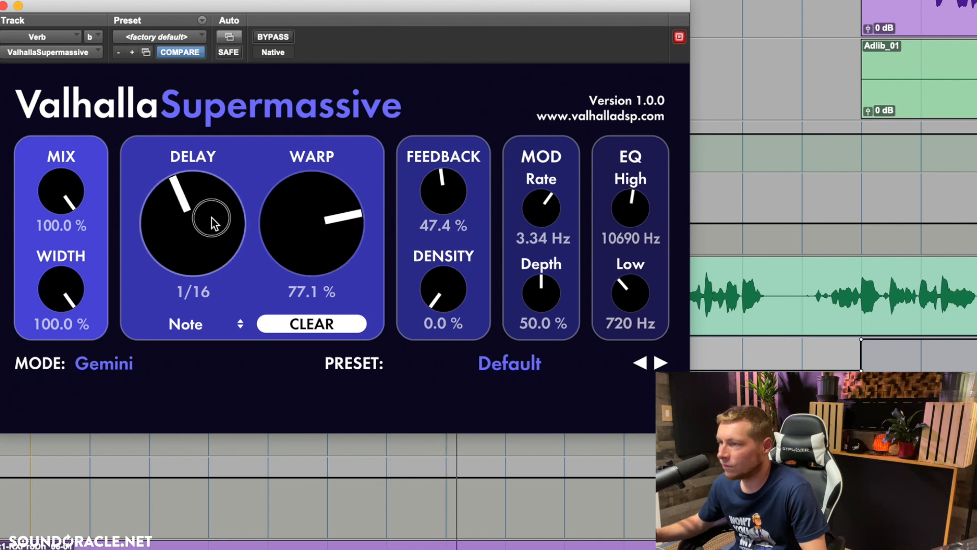
drag(212, 218, 225, 185)
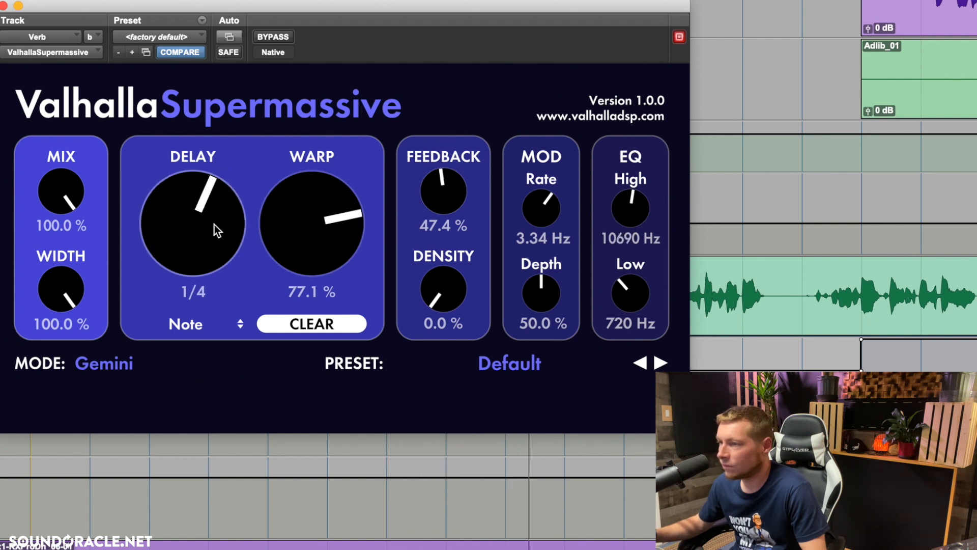
Audition the Great Annihilator, Andromeda and Lyra modes in Valhalla Supermassive.
click(102, 364)
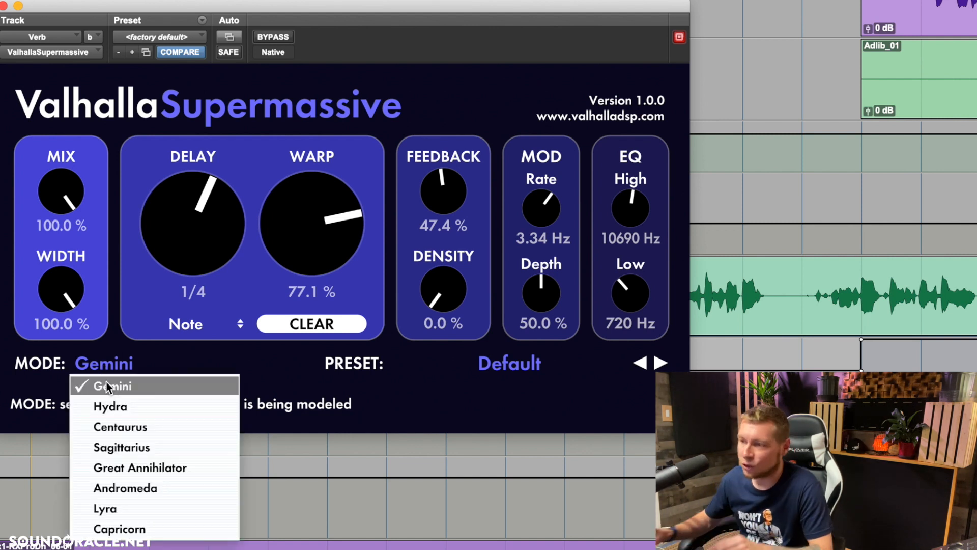
click(141, 468)
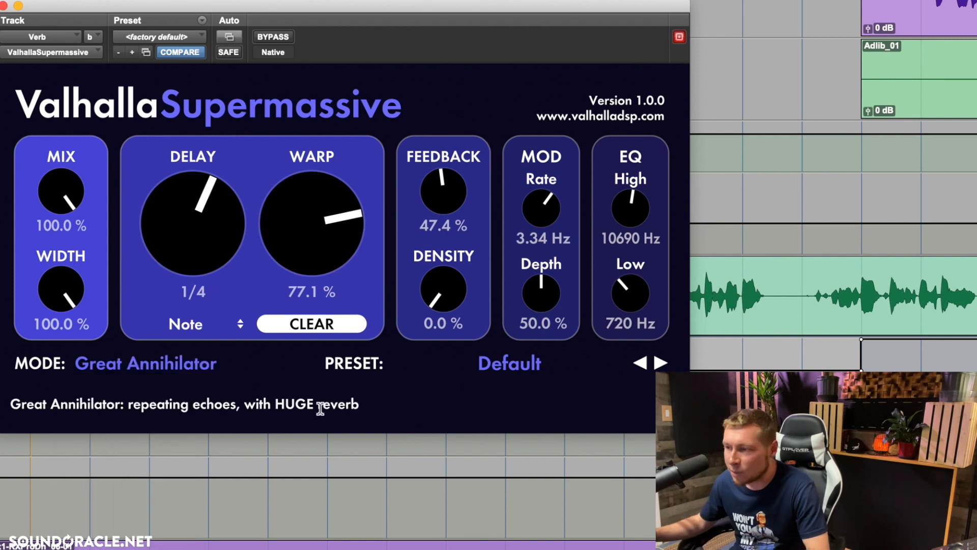
click(153, 370)
click(145, 487)
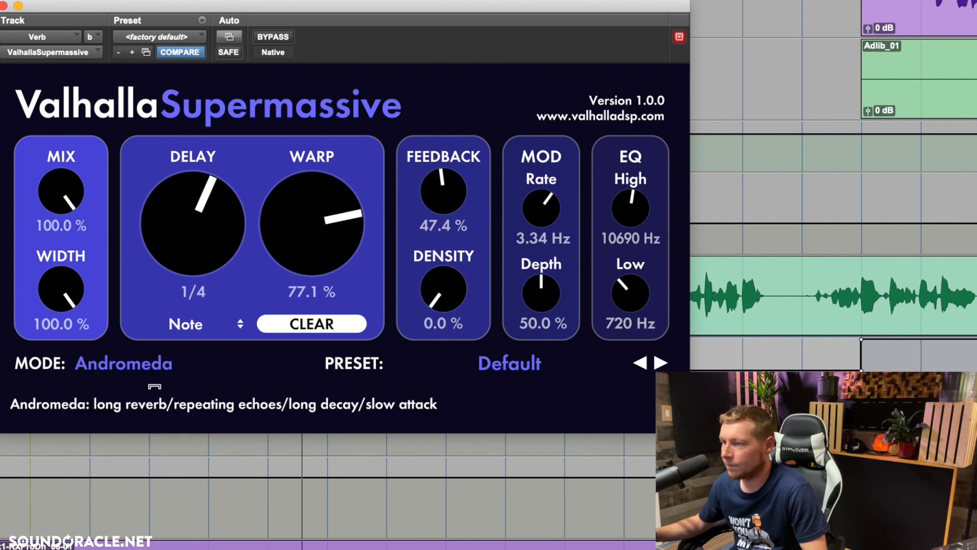
click(144, 365)
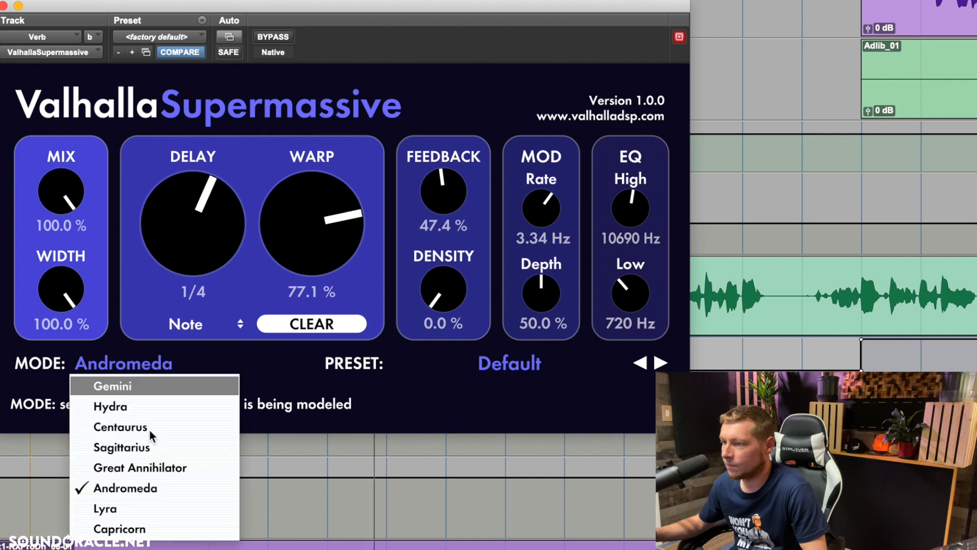
click(149, 504)
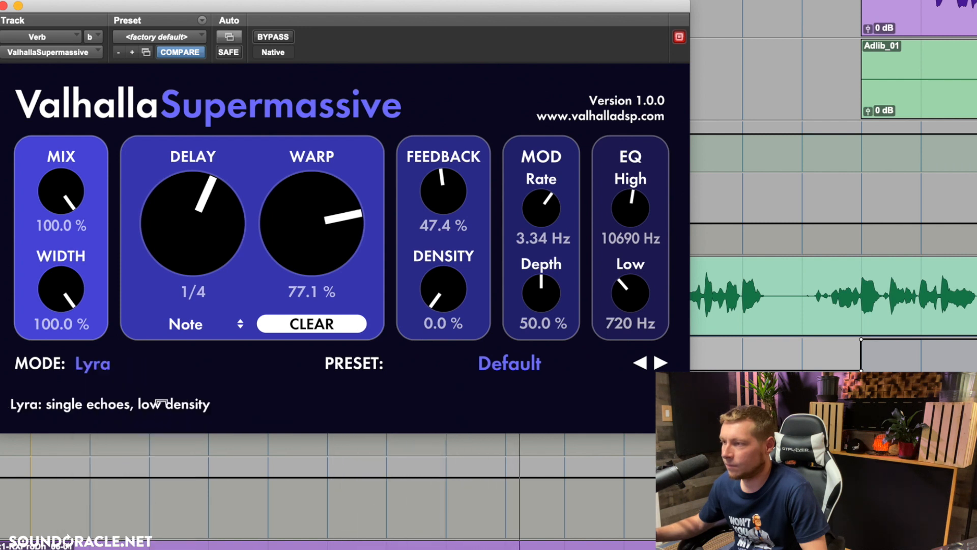
click(97, 365)
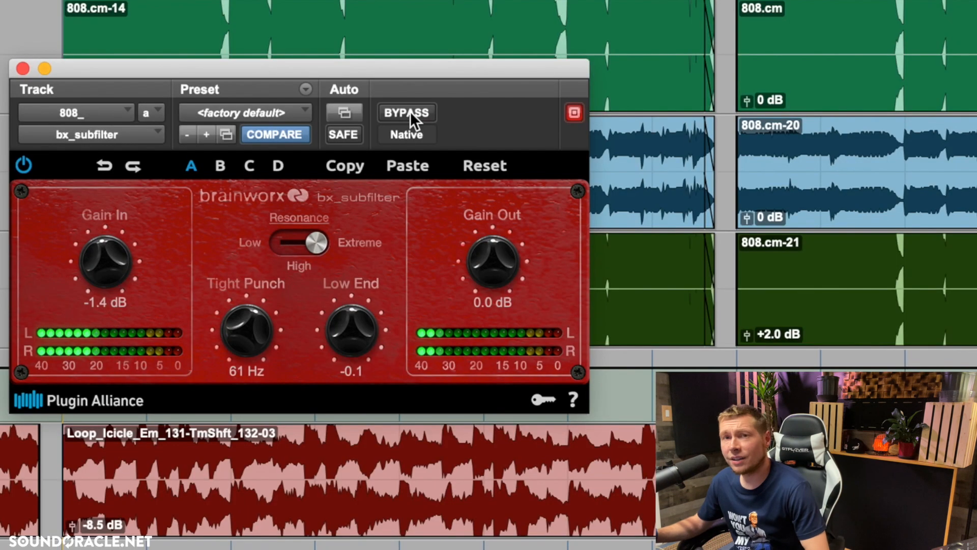
Set bx_subfilter's Tight Punch to 66 Hz and Low End to 3.2 on the 808 during playback, and compare against bypass.
drag(362, 72, 417, 50)
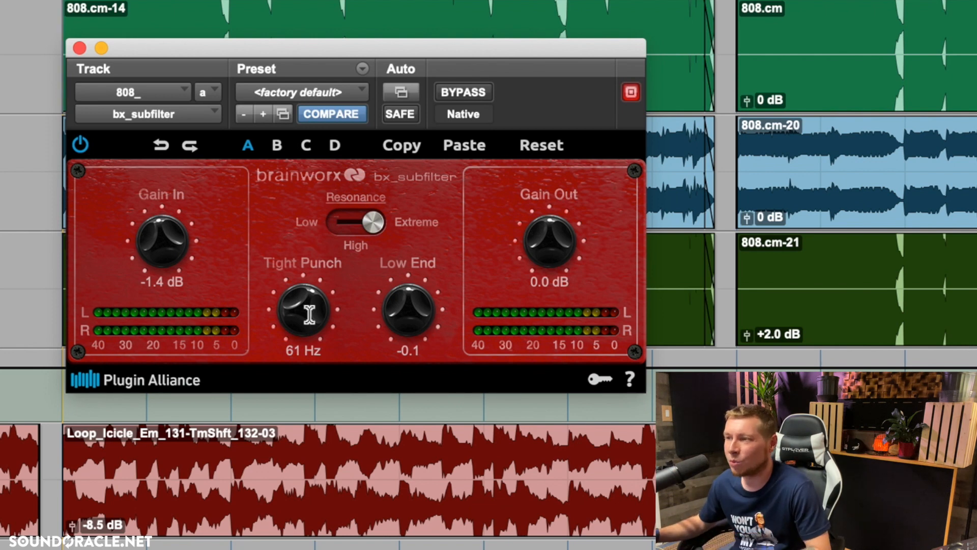
key(space)
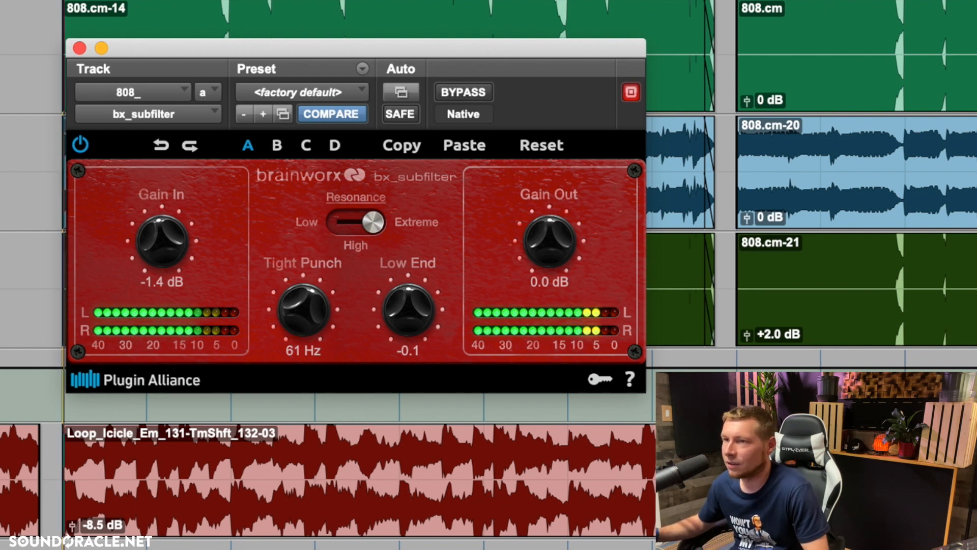
drag(408, 311, 413, 270)
mouse_move(322, 301)
mouse_down()
mouse_move(304, 333)
mouse_move(325, 290)
mouse_up()
mouse_move(424, 301)
mouse_down()
mouse_move(436, 288)
mouse_move(417, 315)
mouse_up()
mouse_move(372, 223)
mouse_down()
mouse_move(322, 225)
mouse_move(377, 218)
mouse_up()
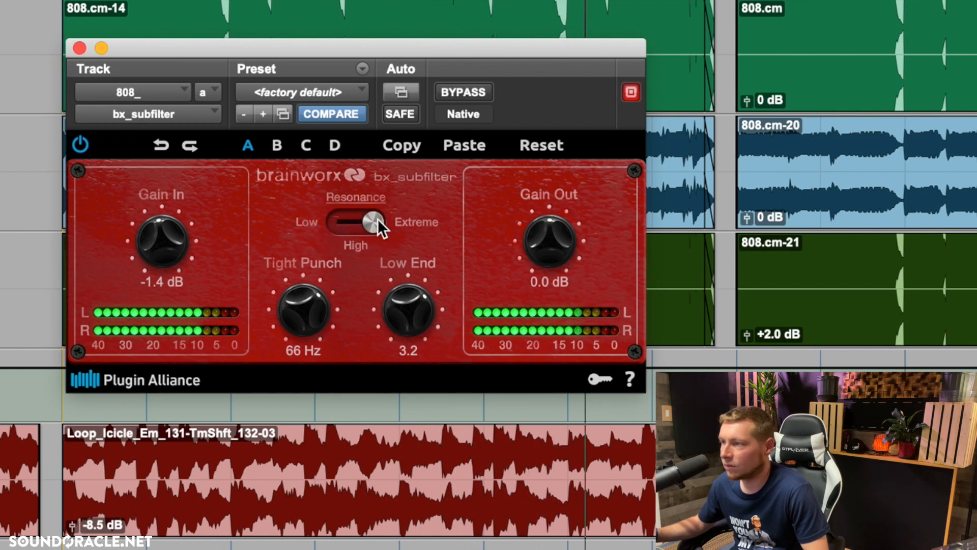
click(465, 90)
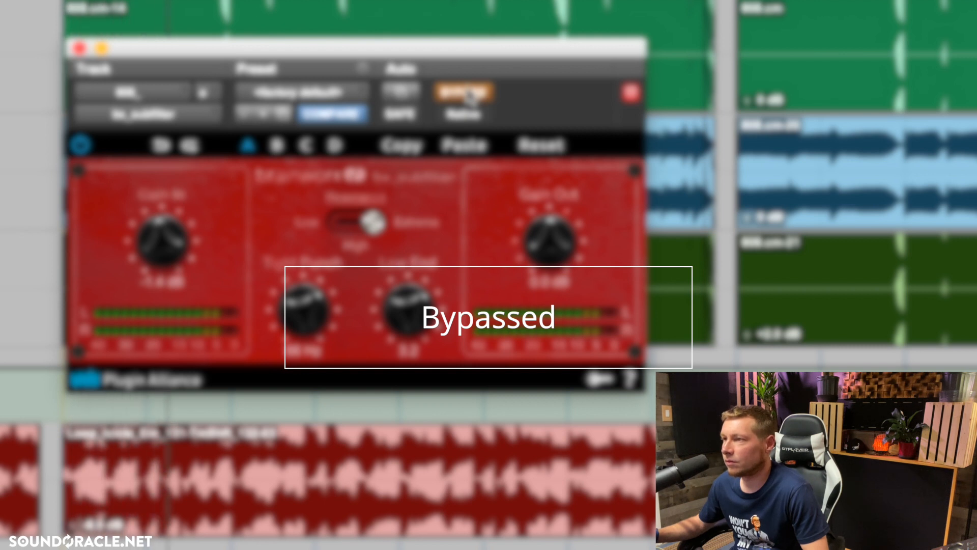
click(466, 89)
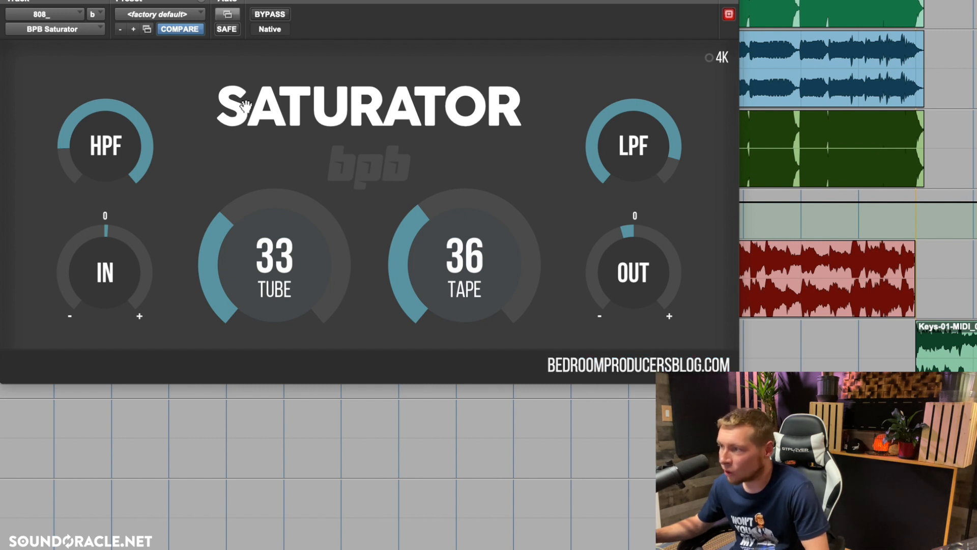
Turn both the Tube and Tape saturation down to 0 in BPB Saturator.
drag(279, 234, 265, 319)
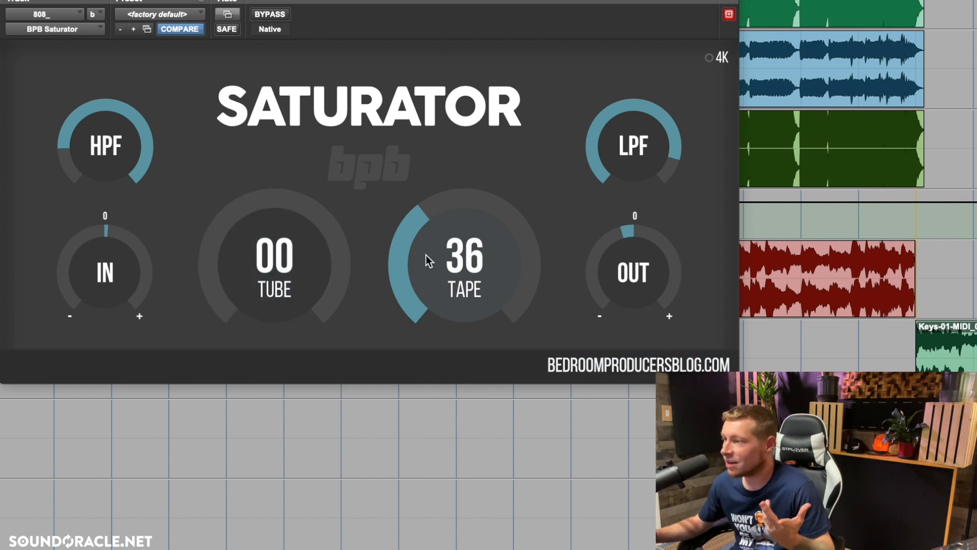
drag(426, 255, 430, 374)
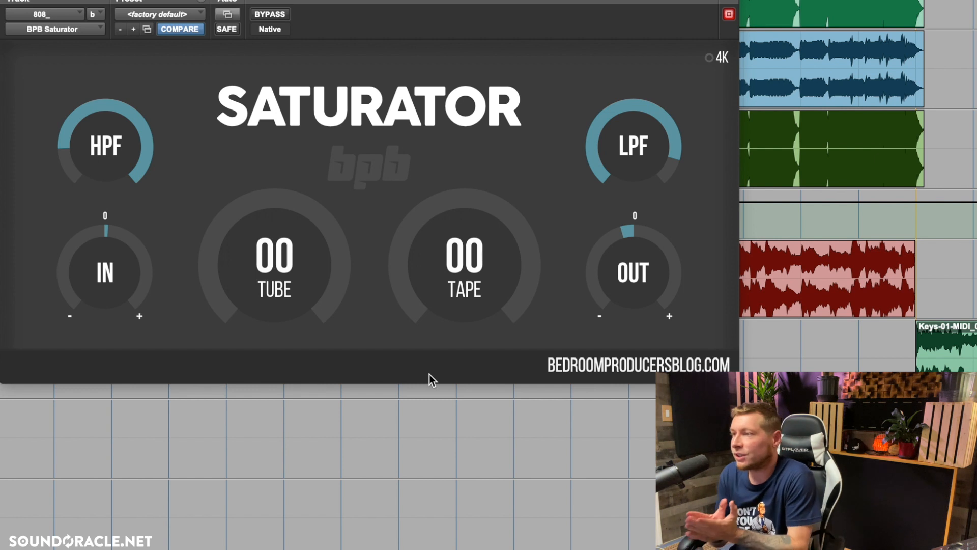
drag(295, 244, 214, 385)
drag(412, 320, 449, 371)
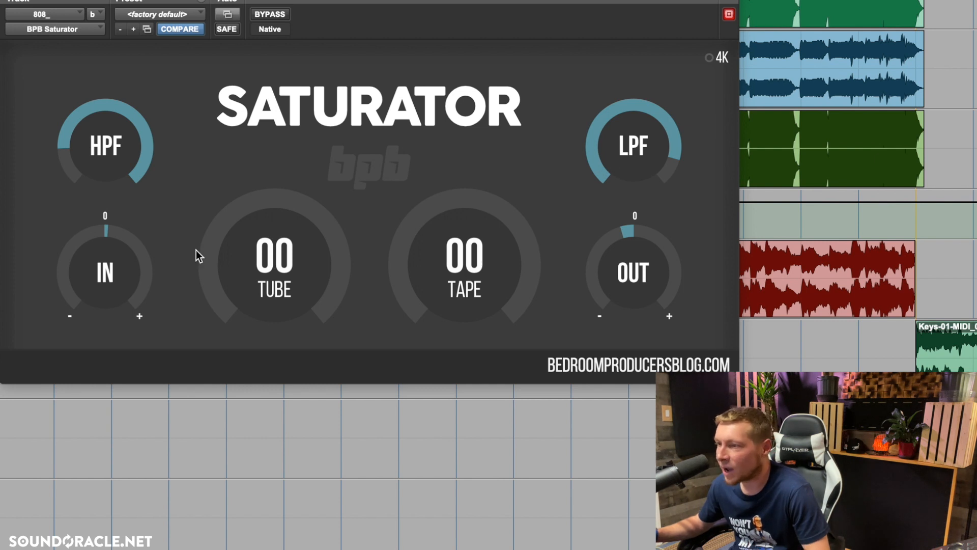
Lower BPB Saturator's input gain slightly and raise Tube to 29 and Tape to 37 for the 808.
mouse_move(90, 270)
mouse_down()
mouse_move(98, 262)
mouse_move(94, 284)
mouse_up()
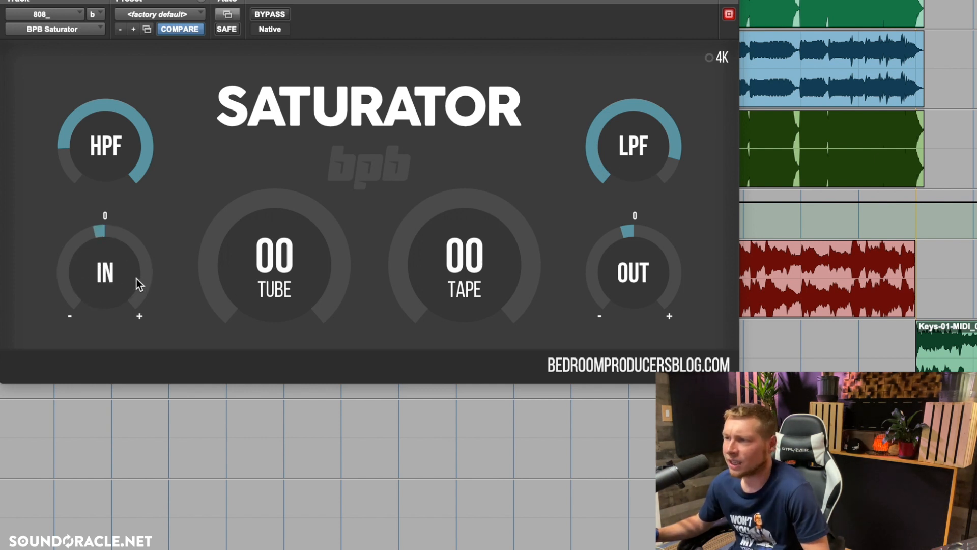
drag(291, 283, 278, 306)
drag(422, 294, 430, 249)
drag(325, 258, 325, 279)
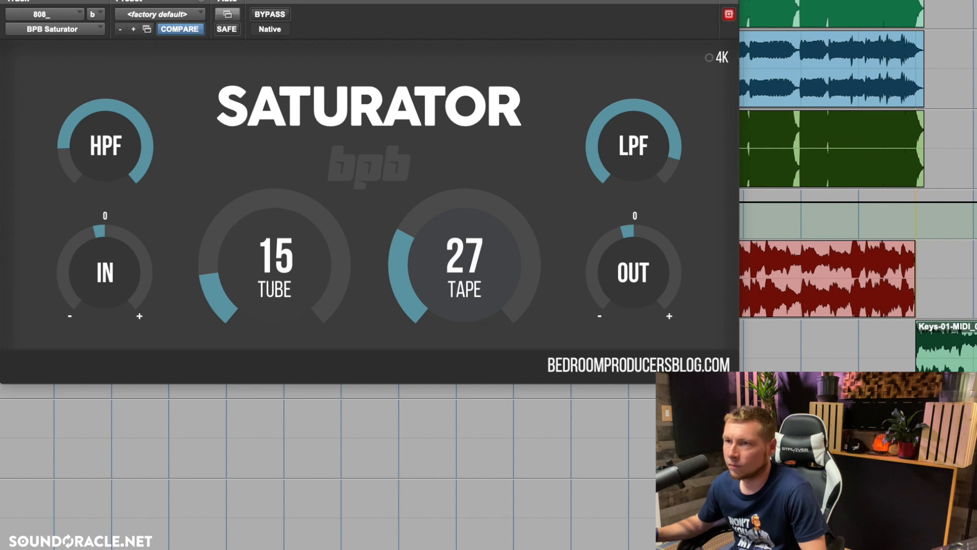
drag(264, 290, 275, 257)
drag(470, 277, 433, 263)
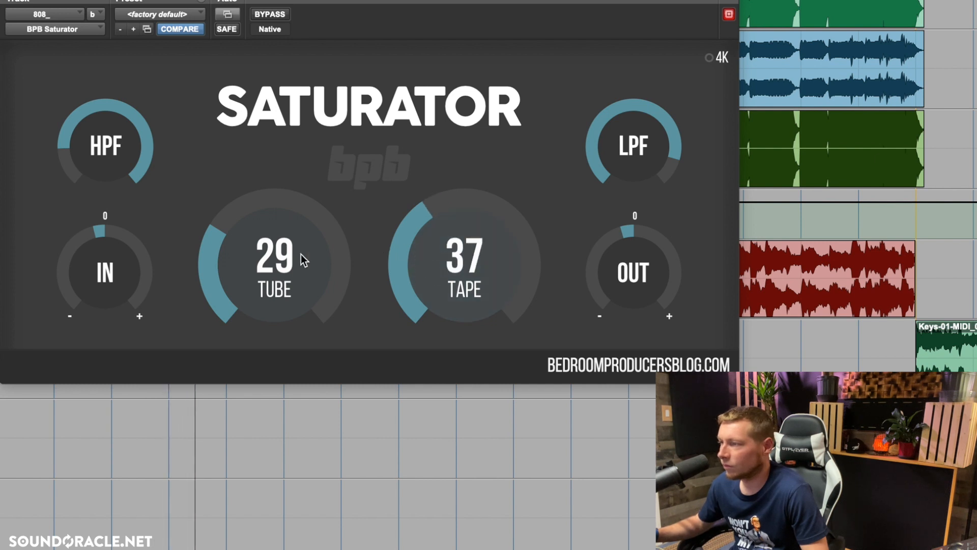
Raise BPB Saturator's Tube to 44 on the 808 during playback and compare the result against bypass.
drag(301, 258, 272, 222)
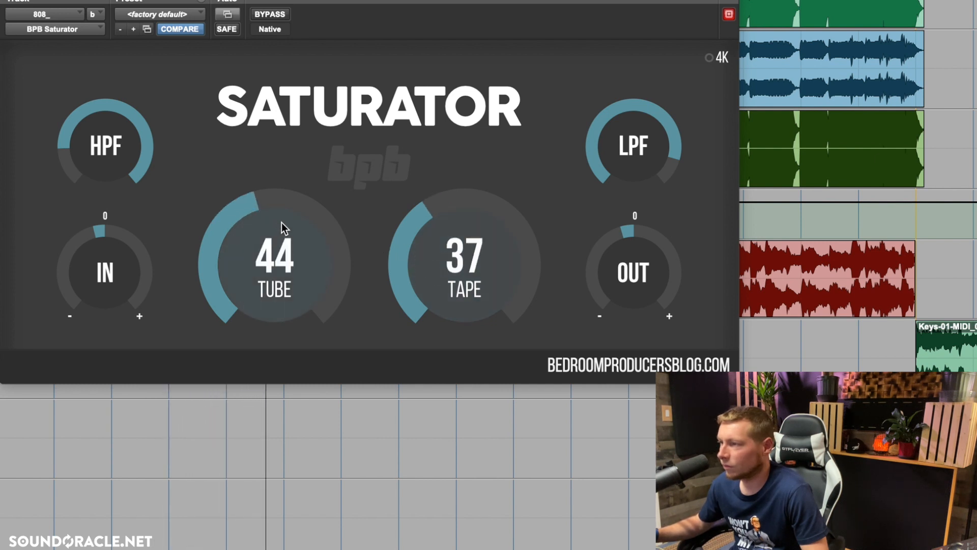
click(273, 12)
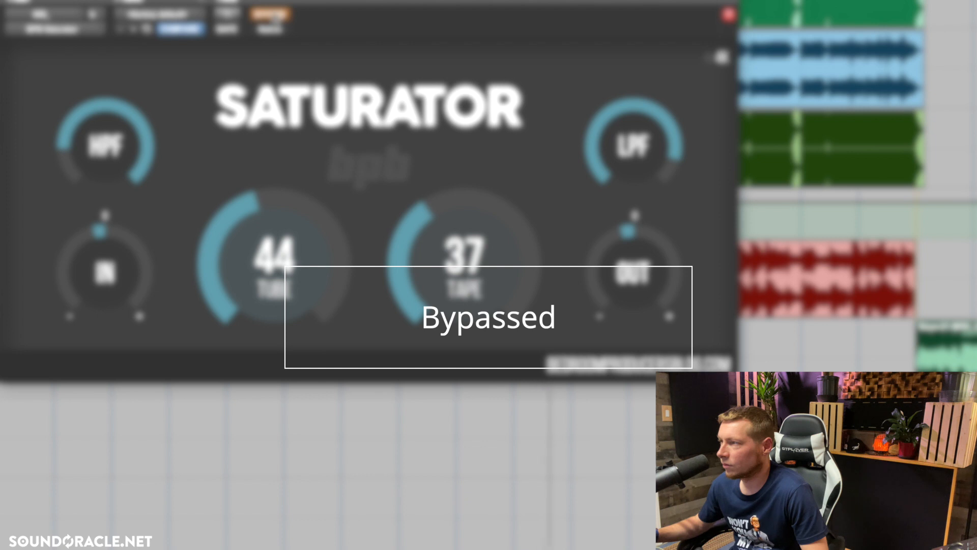
click(273, 11)
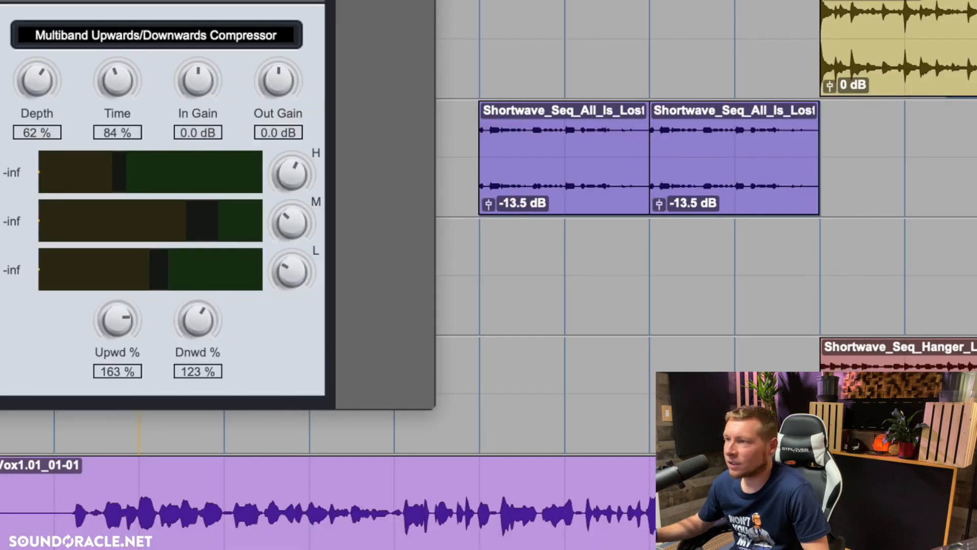
Reset the OTT compressor on the Keys track to its factory default preset.
drag(160, 1, 282, 116)
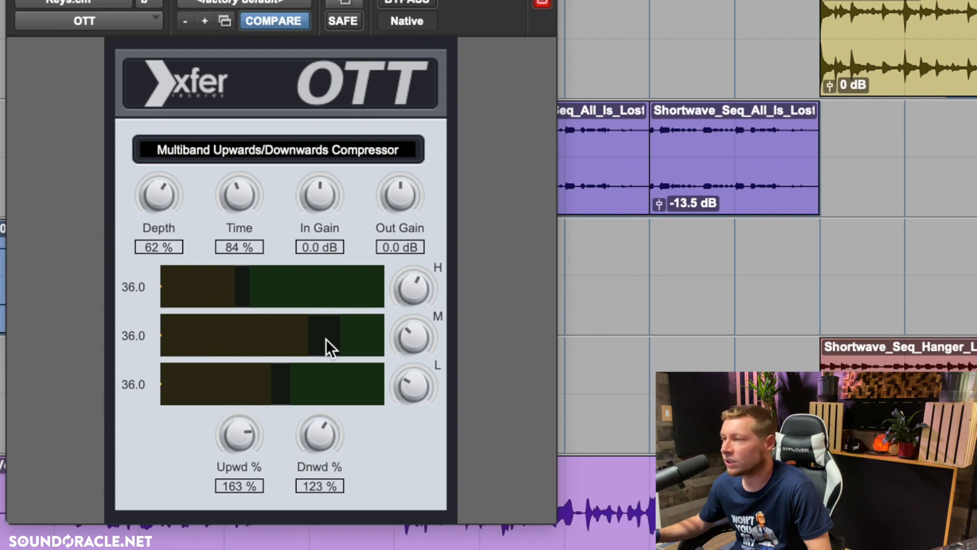
drag(326, 339, 291, 339)
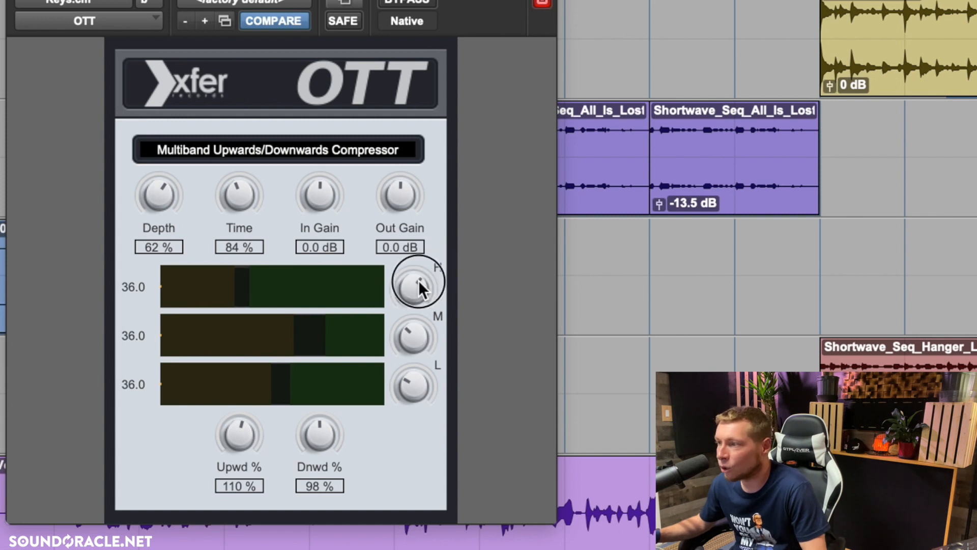
click(232, 3)
click(234, 7)
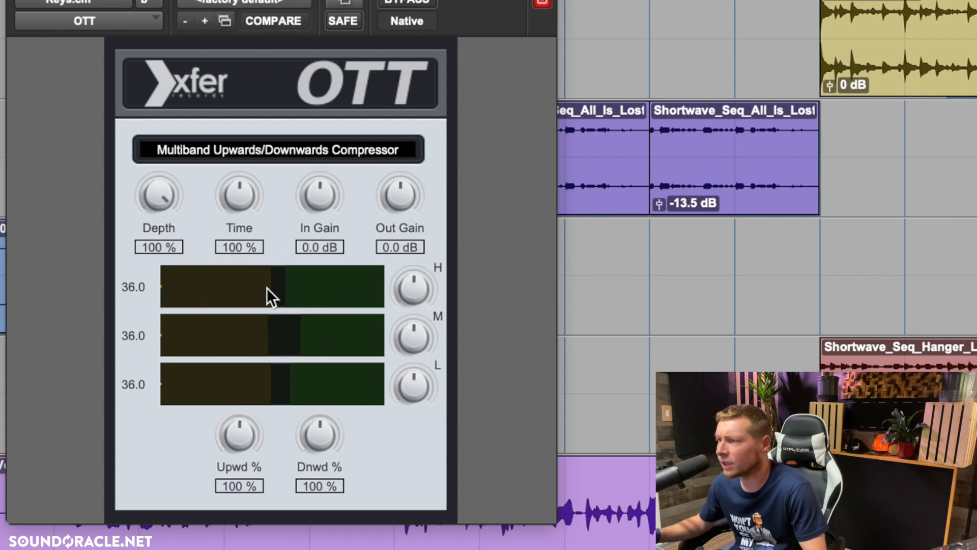
During playback, raise OTT's mid-band thresholds, lower the low-band ones, readjust the high-band ones and raise the high band's gain.
key(space)
drag(277, 296, 252, 297)
drag(250, 335, 313, 339)
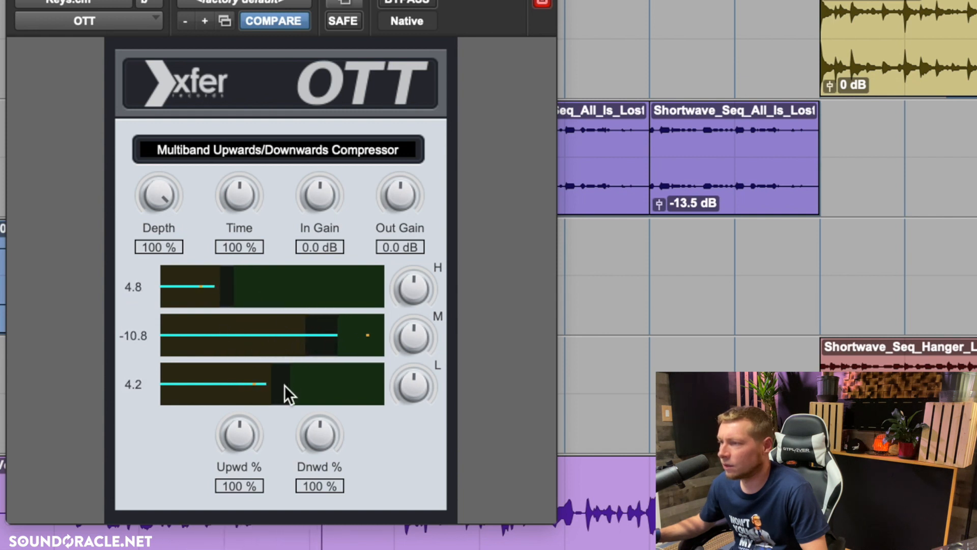
drag(285, 386, 264, 386)
drag(413, 286, 444, 253)
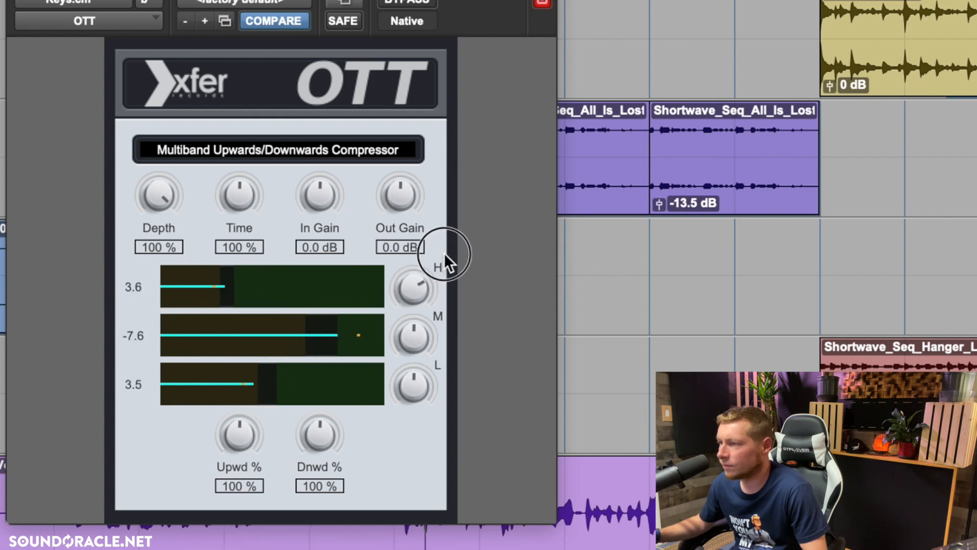
drag(233, 295, 298, 284)
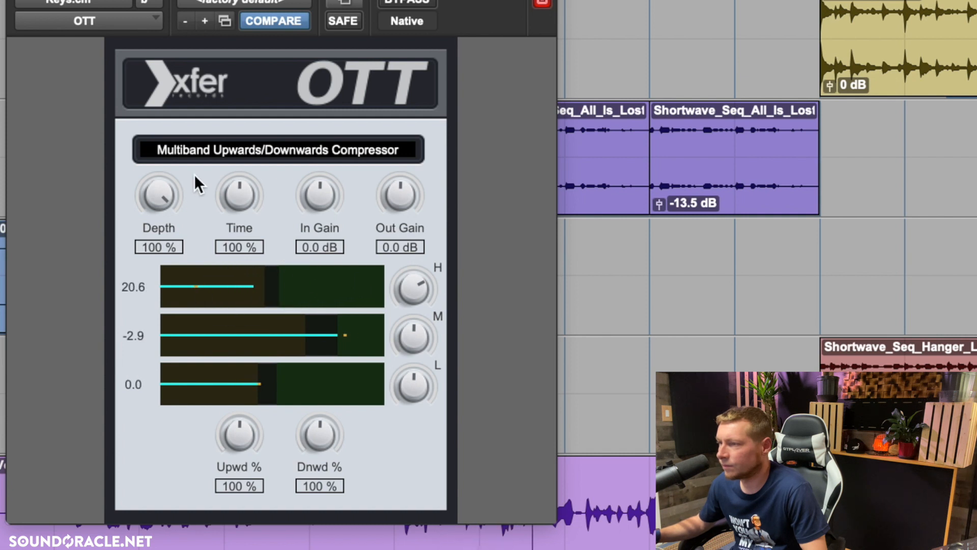
Set OTT's Depth to 72 % and upward compression to 137 %, and raise the mid band's gain slightly.
drag(171, 203, 168, 241)
drag(239, 444, 262, 420)
drag(441, 330, 435, 317)
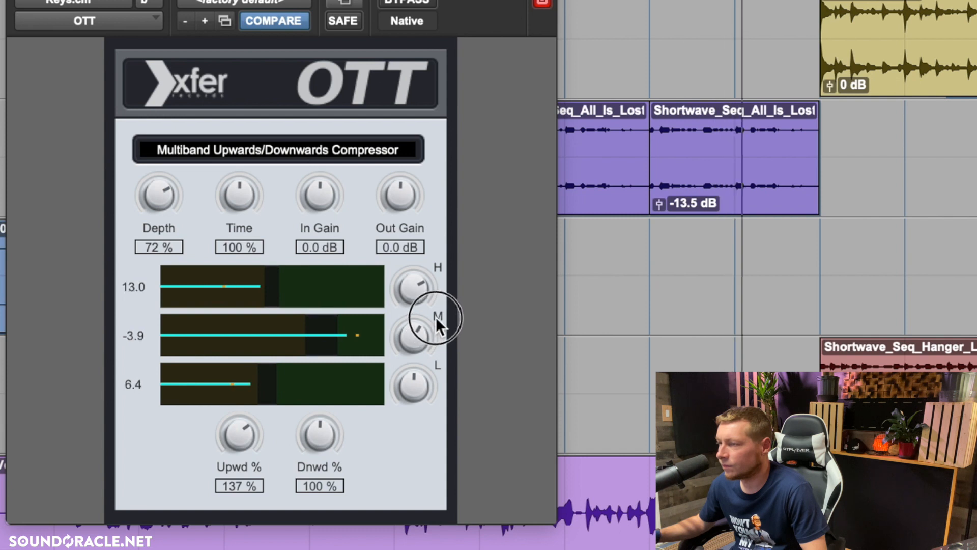
Reduce the low band's gain and thresholds in OTT, and compare the processed keys against bypass.
drag(407, 402, 402, 425)
drag(255, 395, 188, 390)
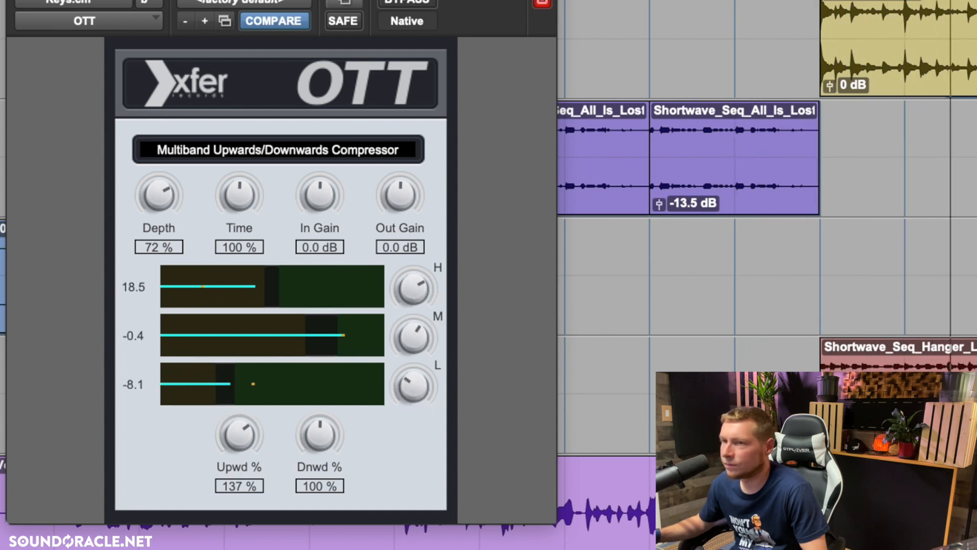
click(407, 4)
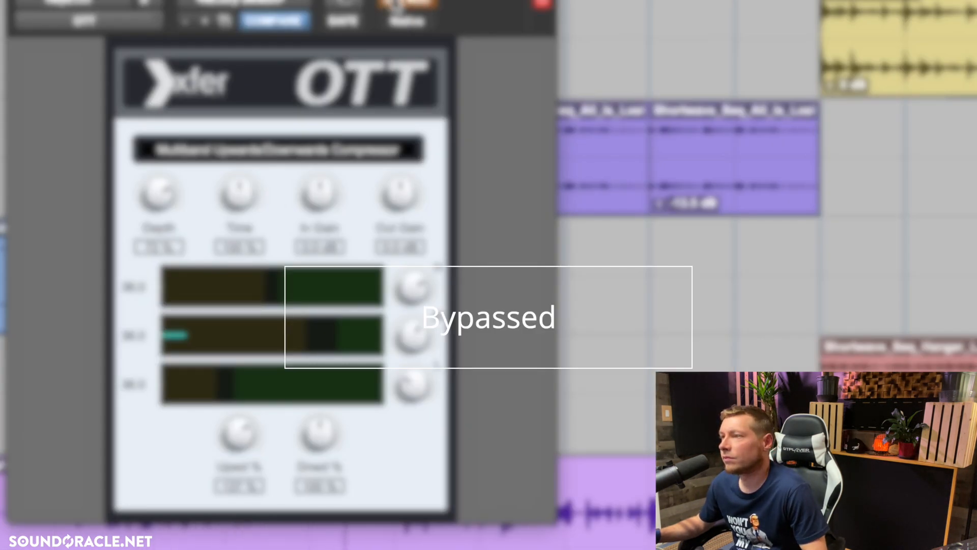
click(395, 4)
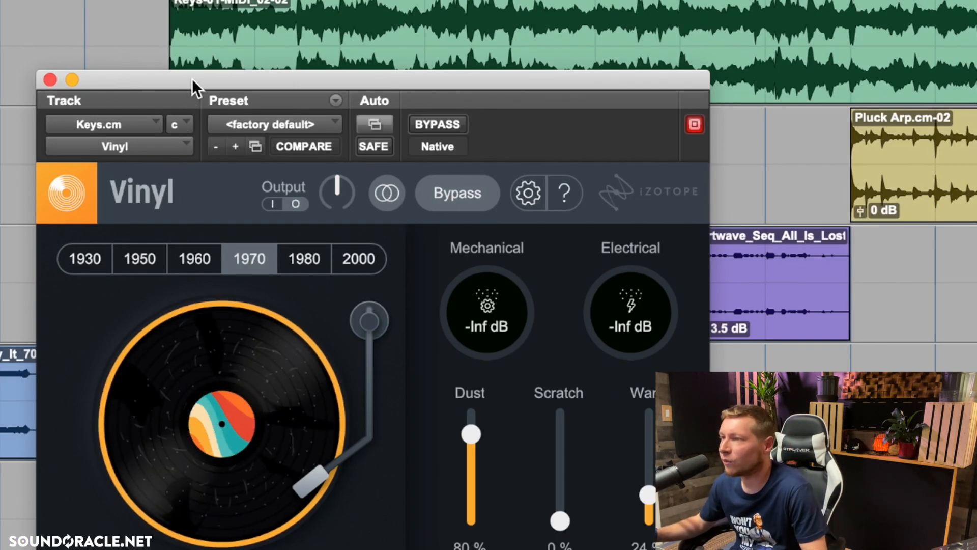
Try Vinyl's RPM at 33 and at the middle speed, with Mechanical noise at -20 dB and Electrical noise at -23 dB.
drag(192, 87, 152, 0)
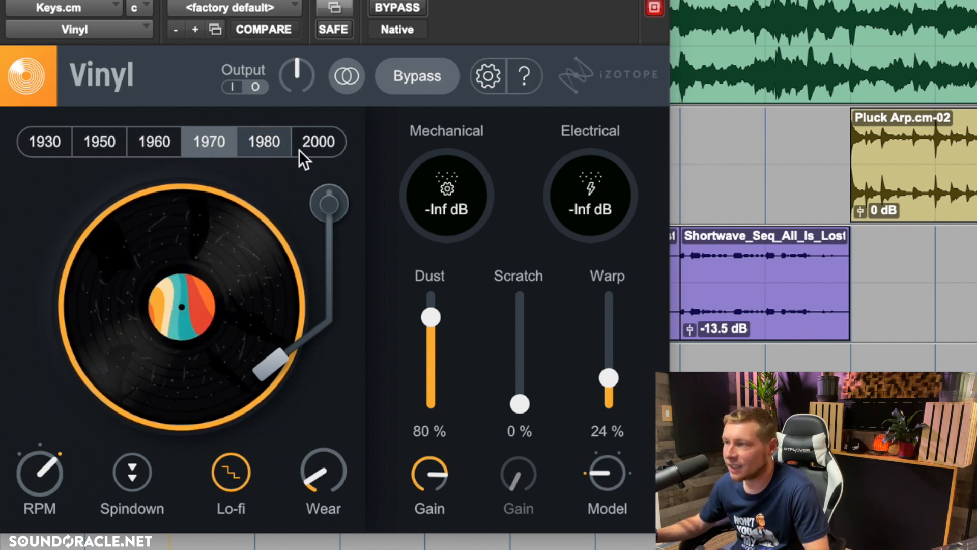
click(46, 502)
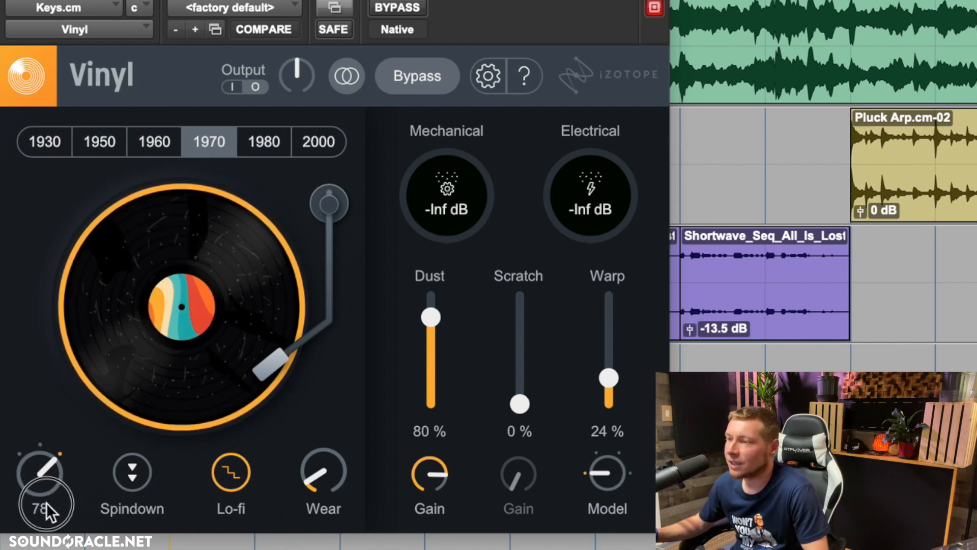
click(45, 490)
click(43, 481)
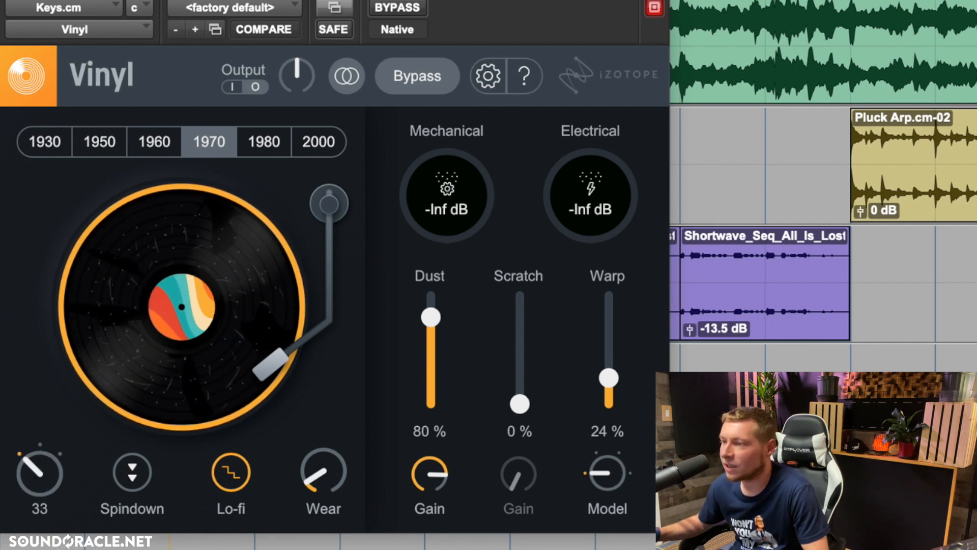
click(43, 481)
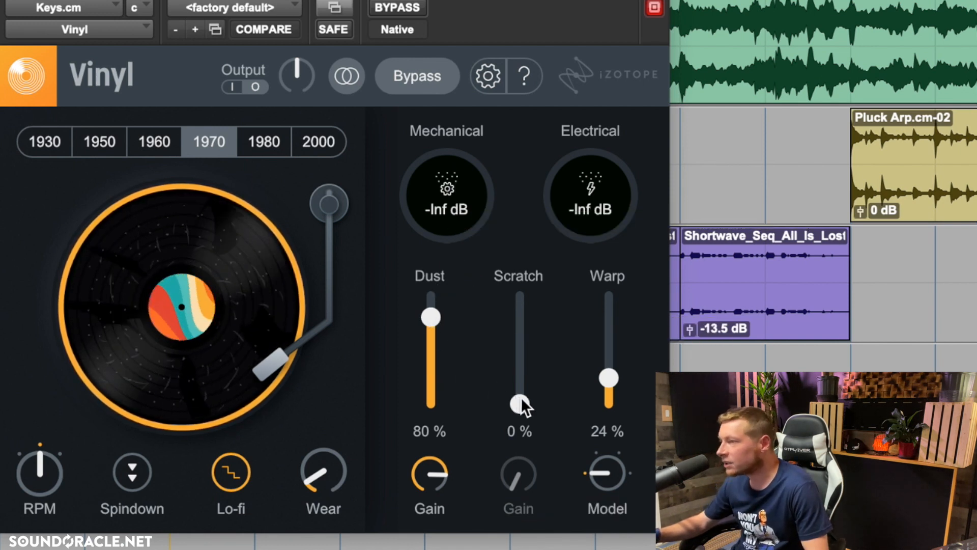
drag(446, 178, 447, 125)
drag(603, 178, 610, 144)
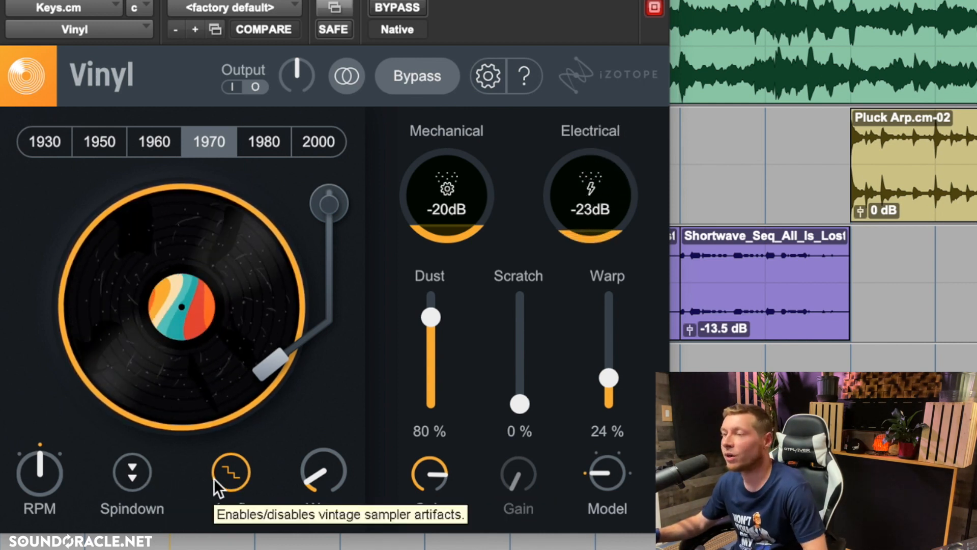
During playback, enable Vinyl's Lo-fi, increase Wear, and set Mechanical noise to -19 dB and Electrical noise to -18 dB.
key(space)
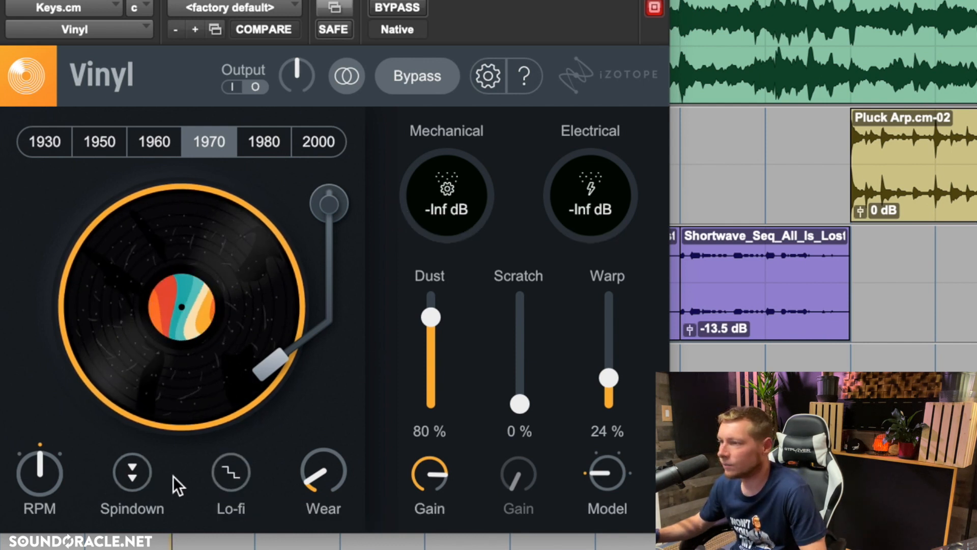
click(220, 477)
drag(366, 484, 341, 453)
drag(448, 184, 459, 141)
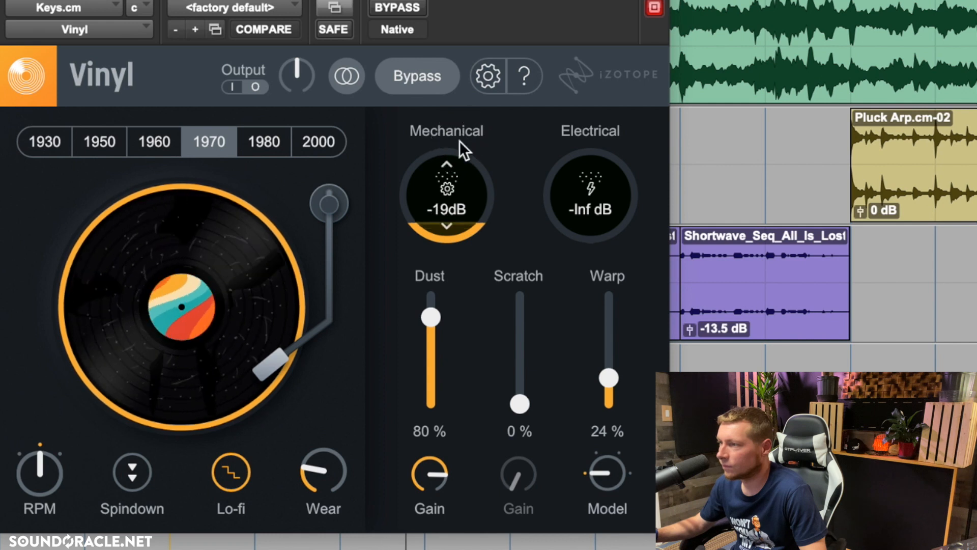
drag(607, 206, 615, 139)
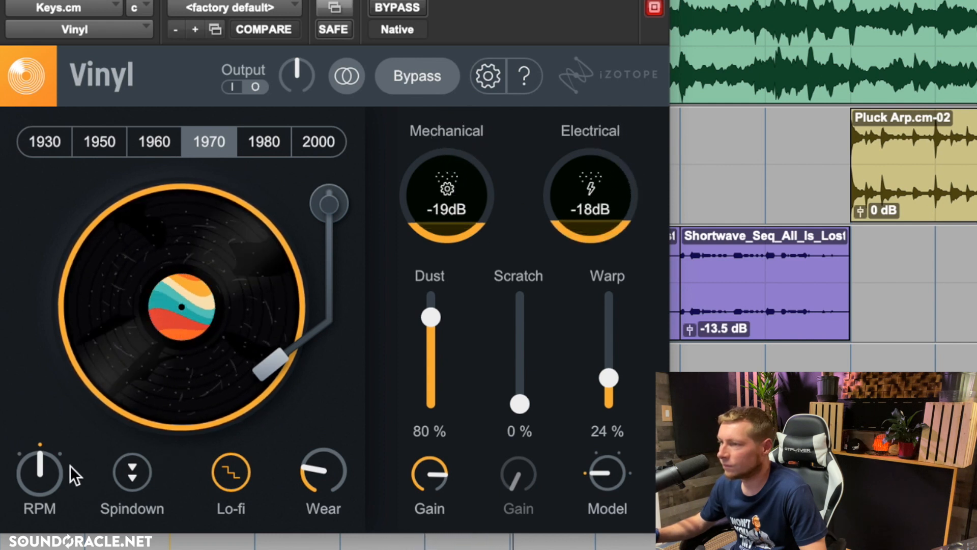
Set Vinyl's RPM to 33 and Scratch to 17 %, and turn Lo-fi off.
drag(75, 474, 77, 419)
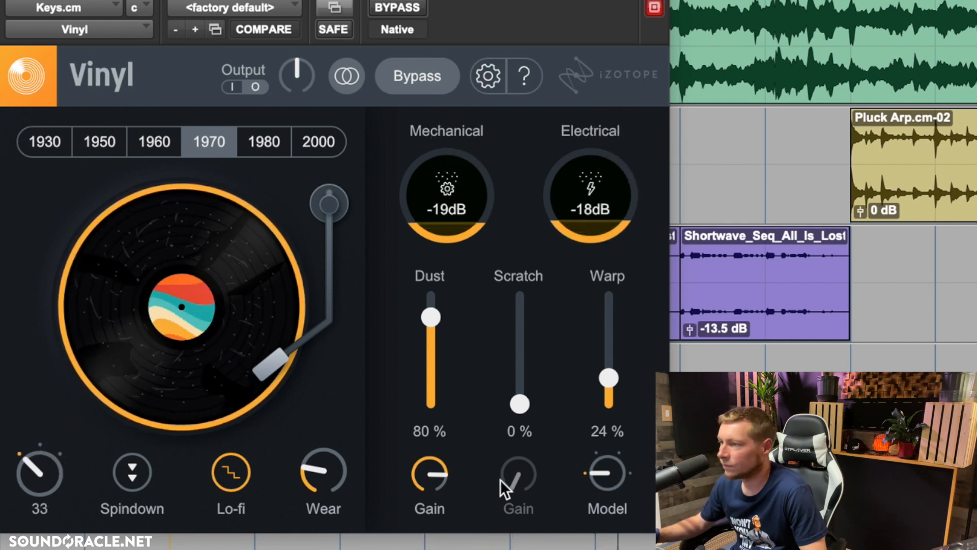
click(514, 402)
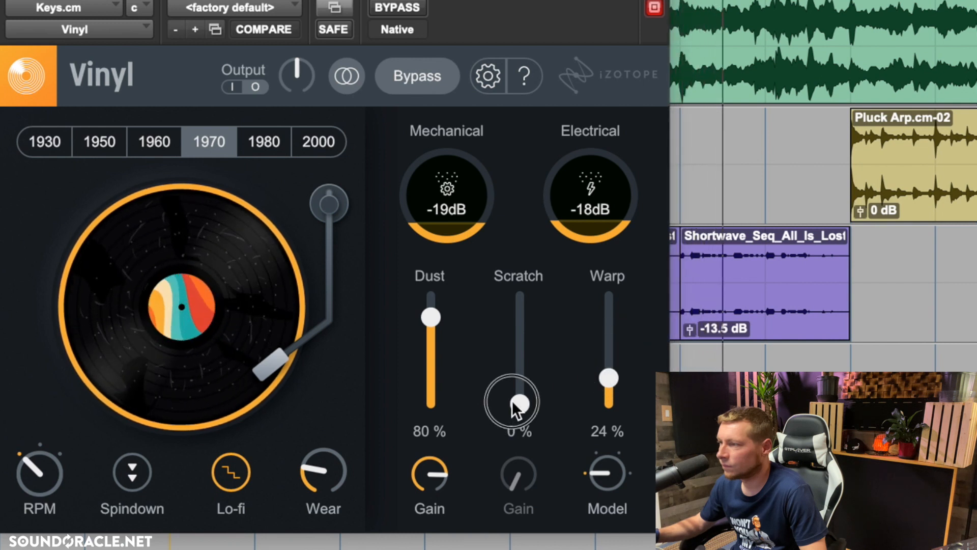
drag(511, 400, 529, 390)
click(227, 473)
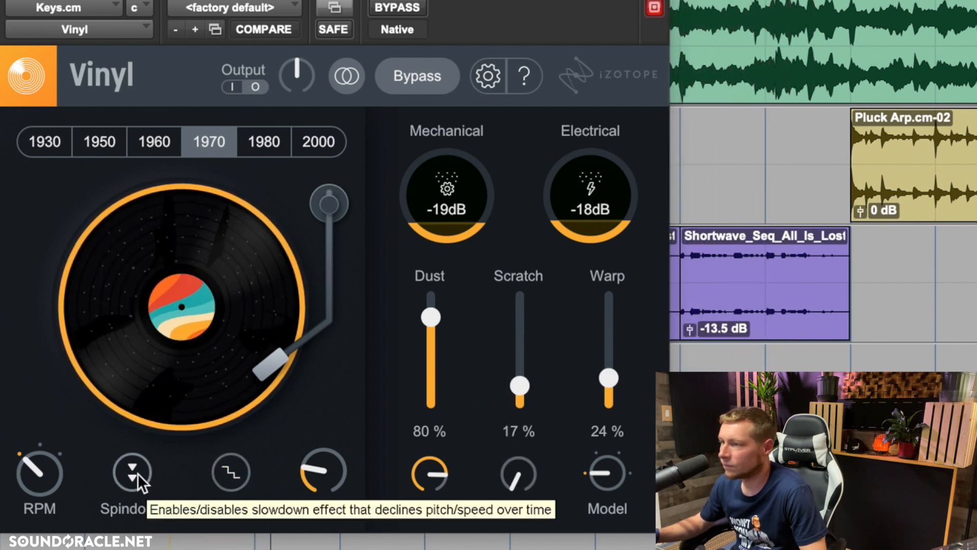
Lower Vinyl's Dust to 52 % and its gain to -9 dB, and try the Spindown effect.
drag(431, 318, 440, 364)
drag(442, 483, 431, 549)
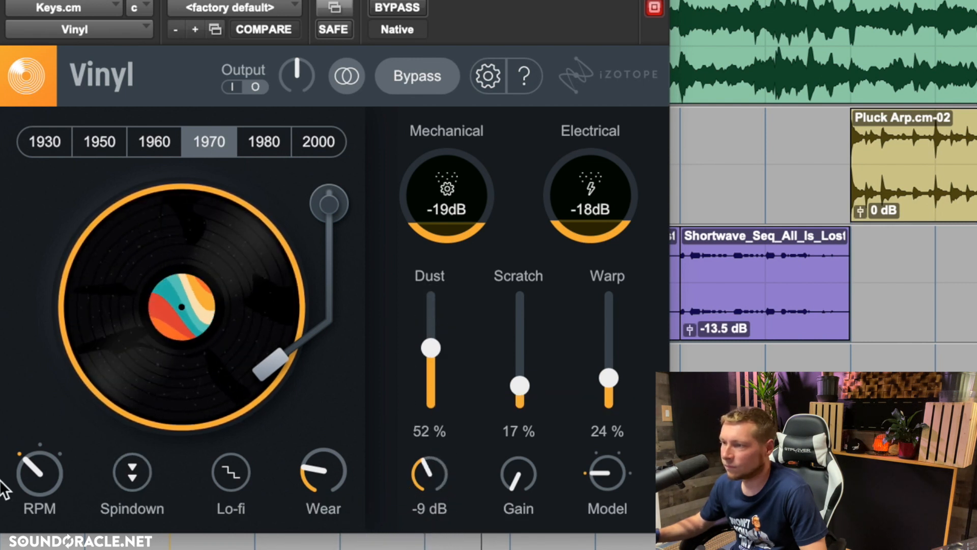
click(124, 475)
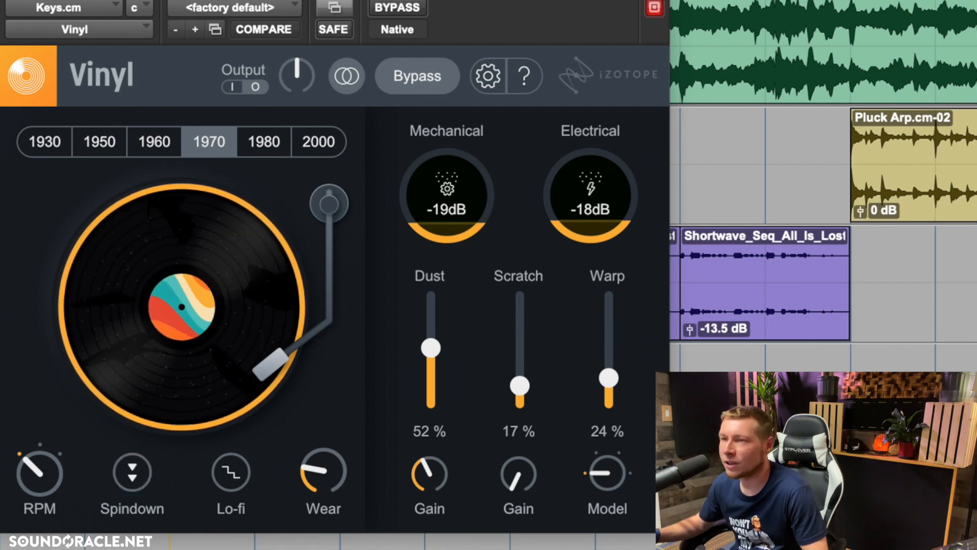
click(417, 75)
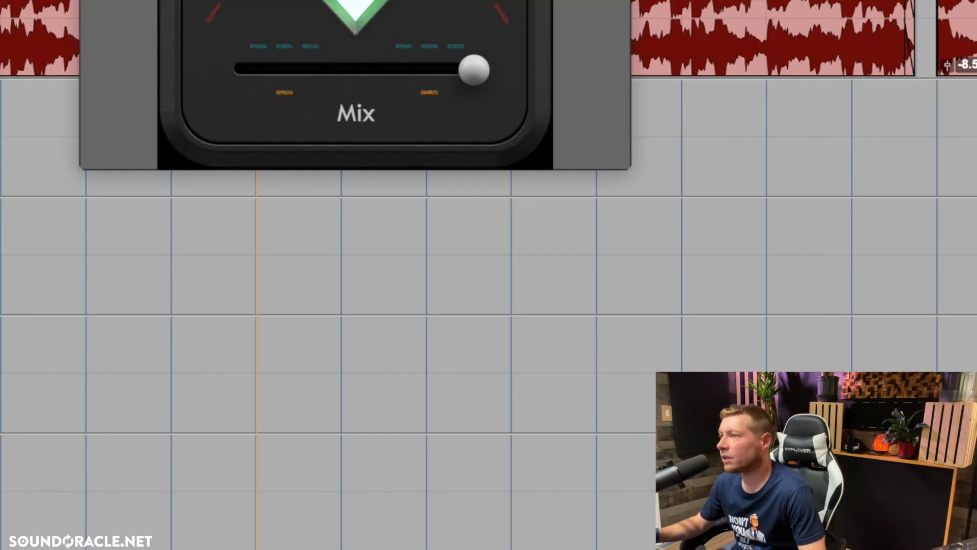
Try Magic Switch's Mix up to its maximum on the Lop_Icicle_Em_131 track and compare the effect switched on and off during playback.
drag(474, 0, 490, 68)
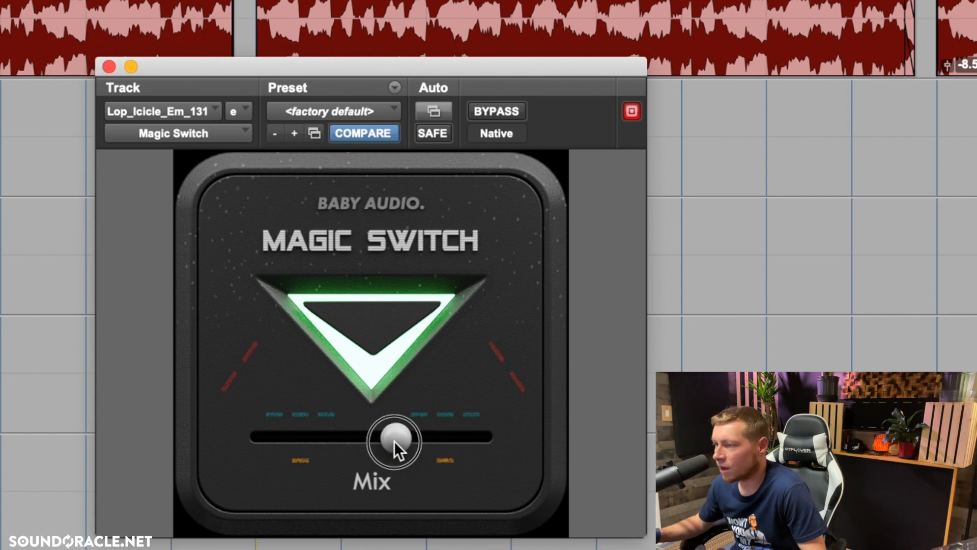
drag(393, 441, 489, 439)
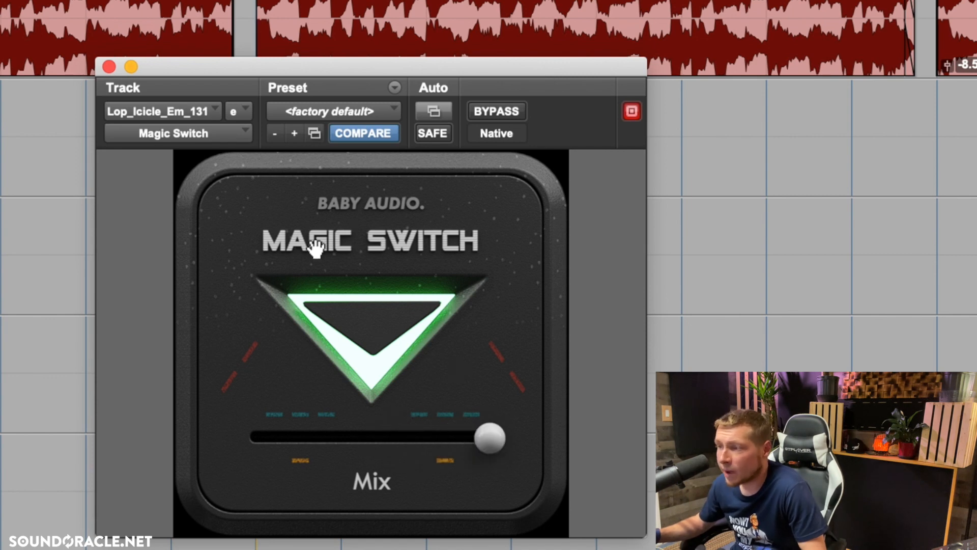
click(372, 316)
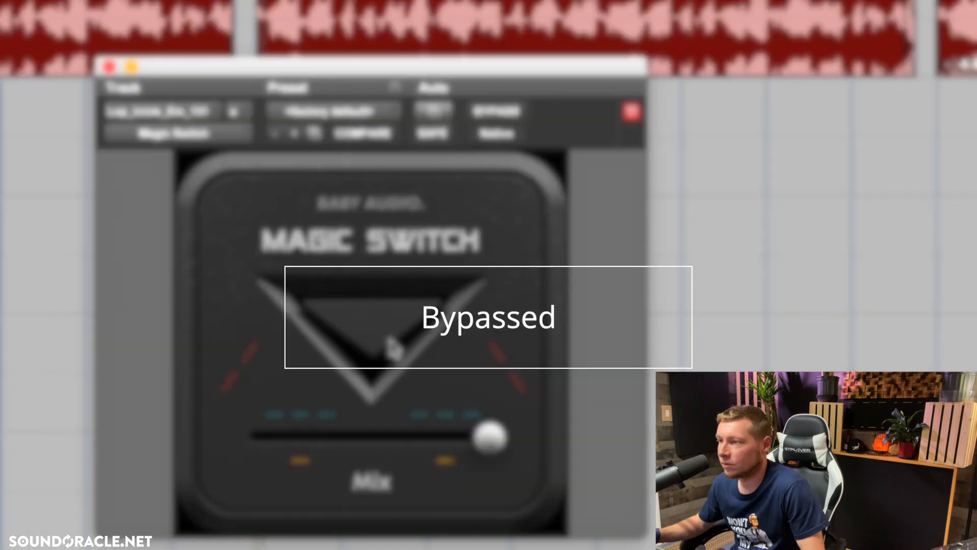
click(385, 328)
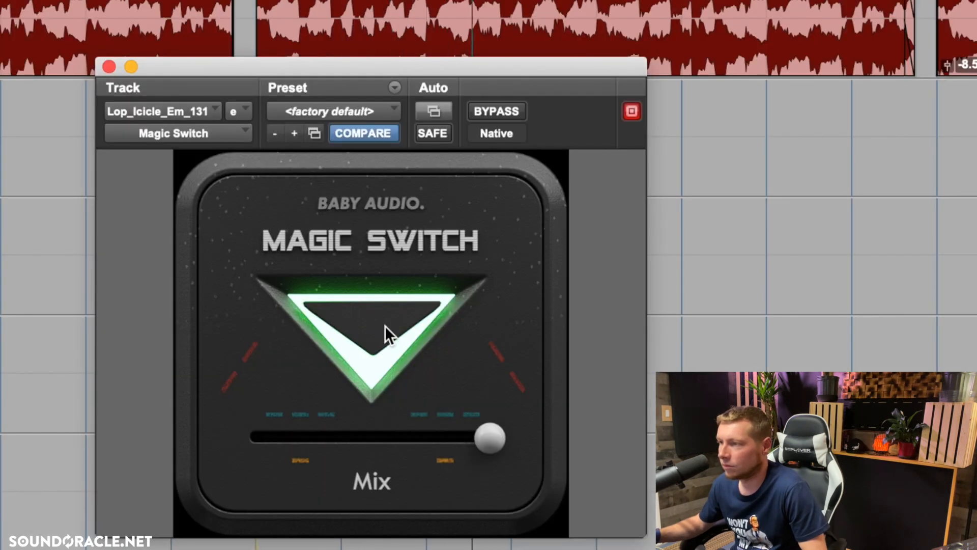
click(385, 326)
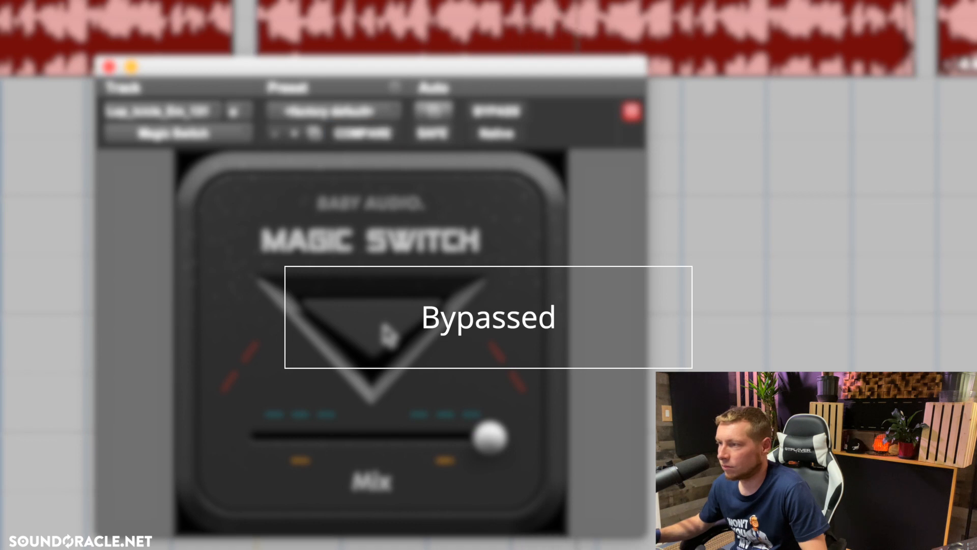
click(384, 328)
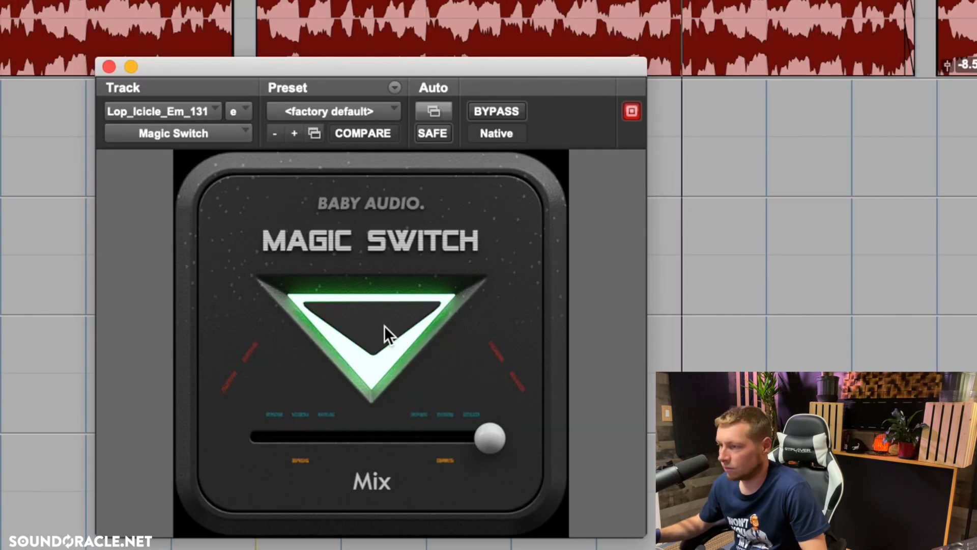
mouse_move(492, 433)
mouse_down()
mouse_move(386, 436)
mouse_move(541, 430)
mouse_move(490, 429)
mouse_up()
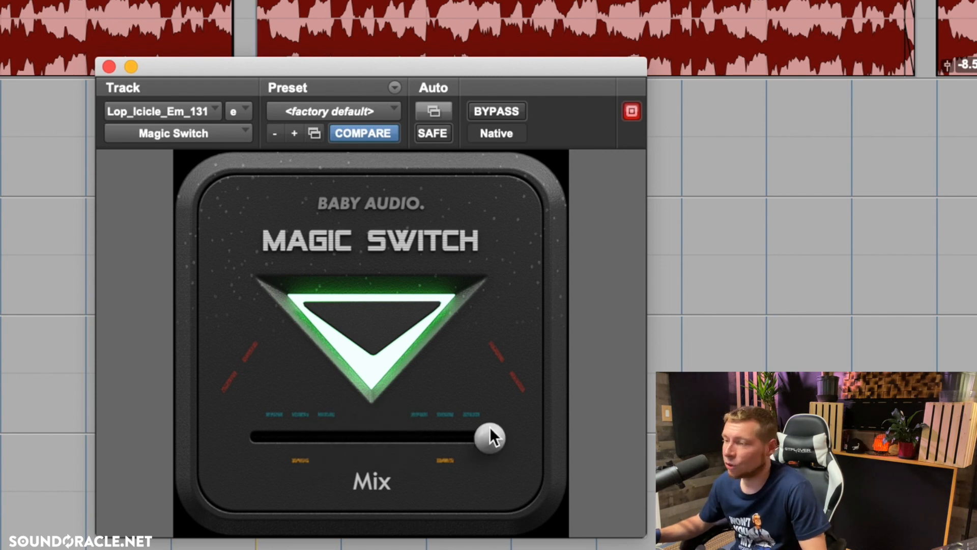
drag(361, 441, 450, 441)
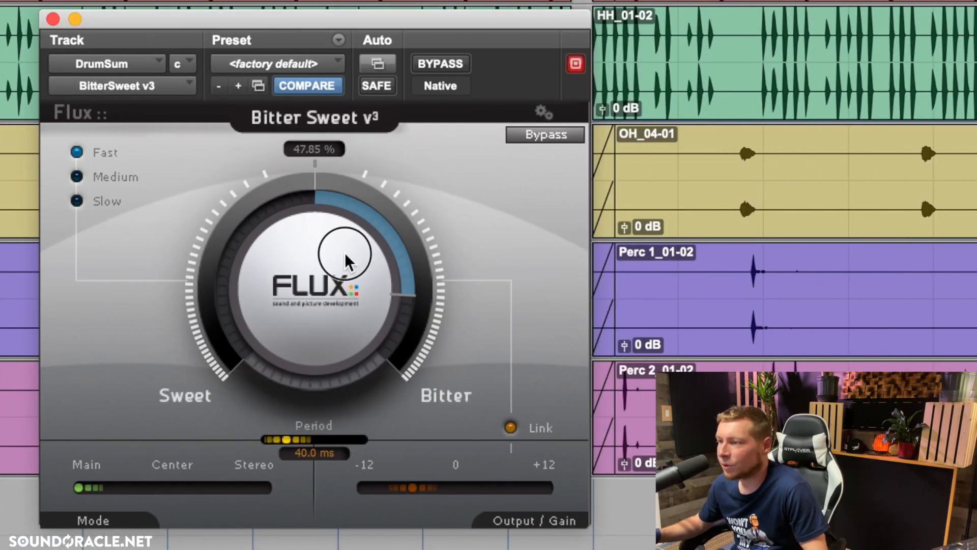
Reset Bitter Sweet's amount on DrumSum, raise it toward Bitter to 57.26 %, and compare it bypassed and active during playback.
alt+click(344, 252)
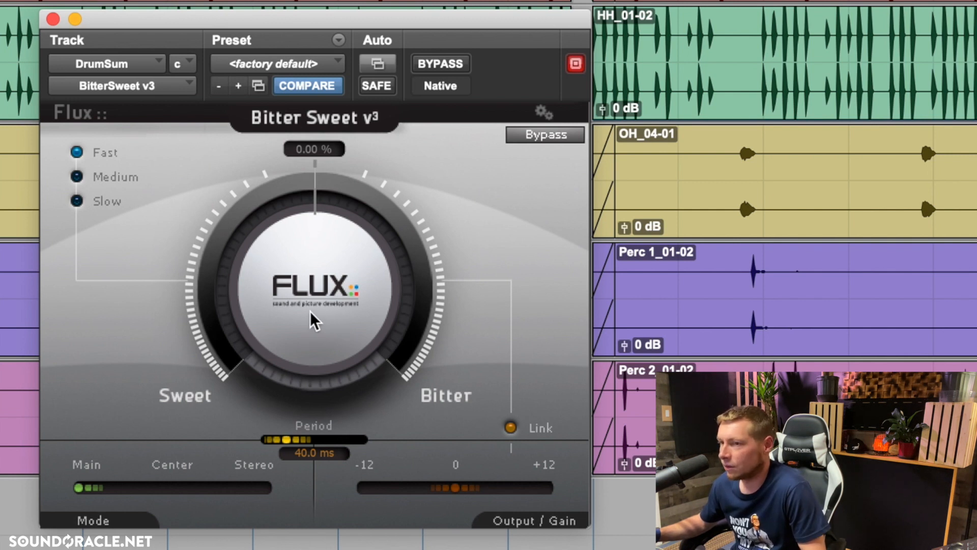
drag(310, 311, 334, 299)
click(560, 135)
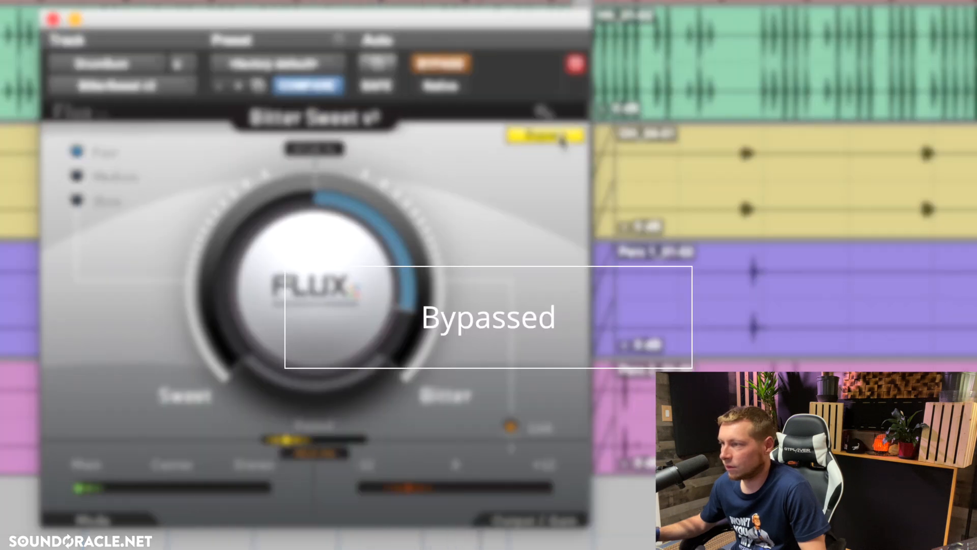
click(560, 135)
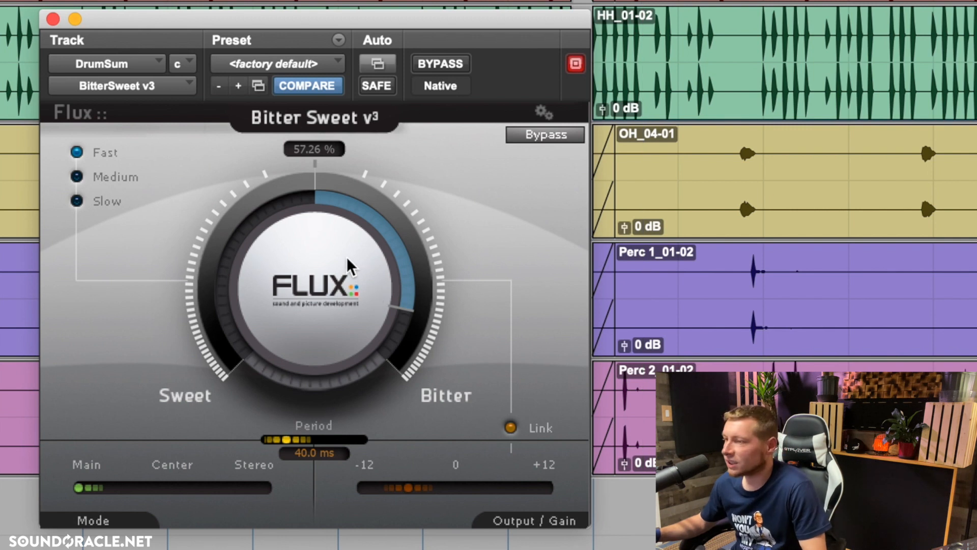
Turn Bitter Sweet's amount toward Sweet to -88 % and compare the drums with the plugin bypassed and active.
drag(346, 256, 321, 458)
drag(320, 299, 307, 351)
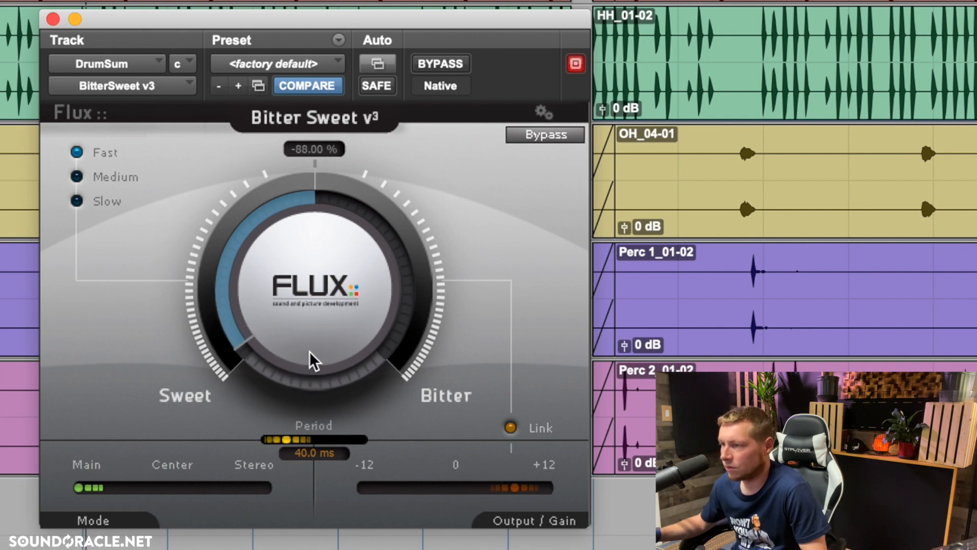
click(554, 137)
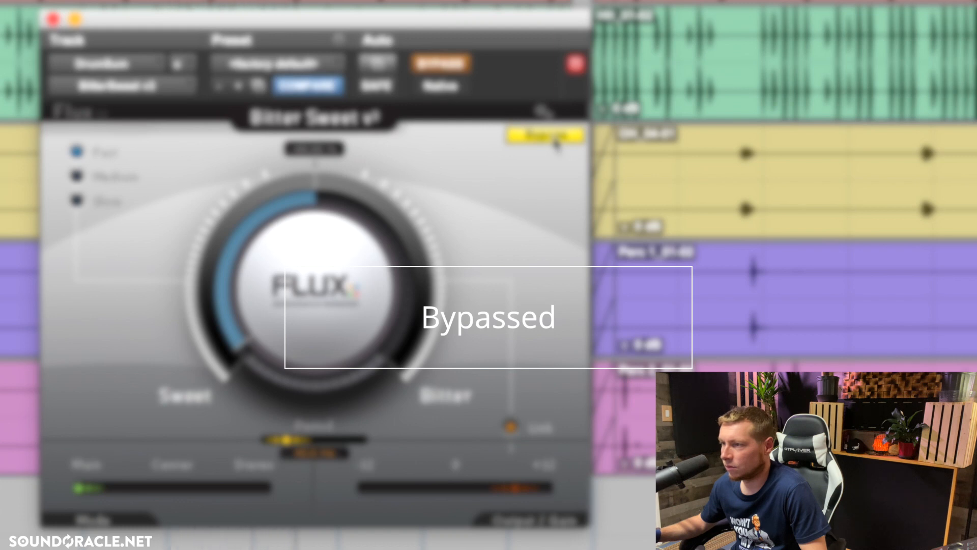
click(552, 135)
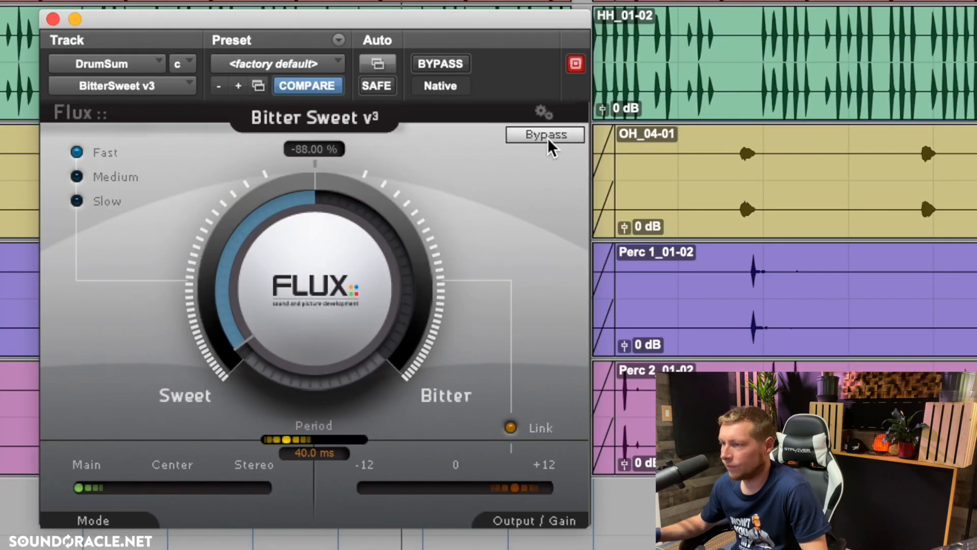
Reset Bitter Sweet's amount to 0 % and turn it toward Sweet again.
alt+click(318, 318)
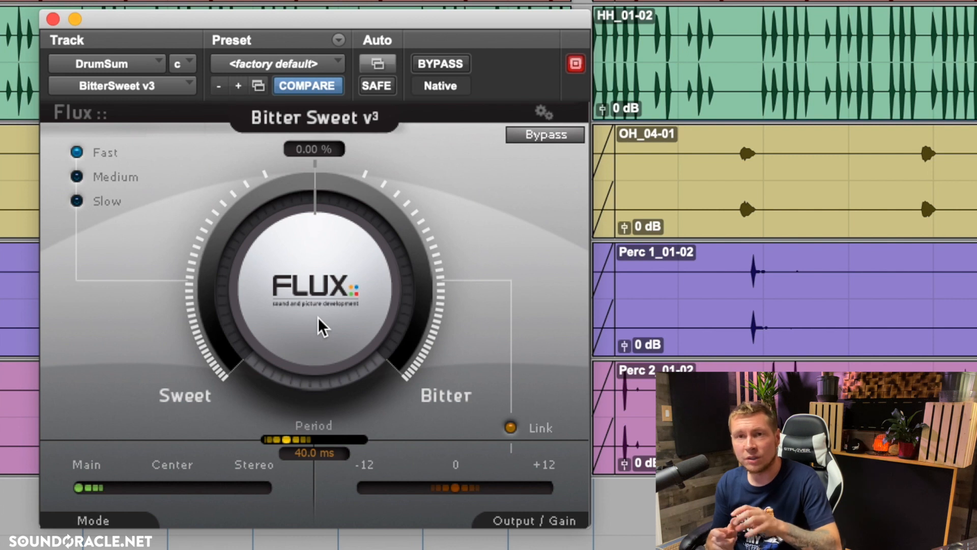
drag(319, 294, 307, 362)
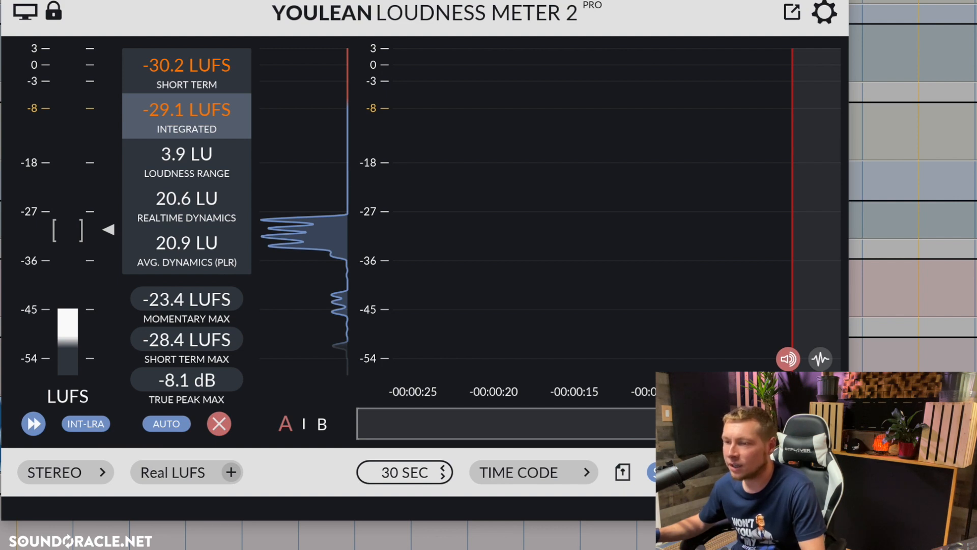
Reposition the Youlean Loudness Meter 2 window, measure the master's loudness during playback, and stop playback.
drag(318, 0, 458, 1)
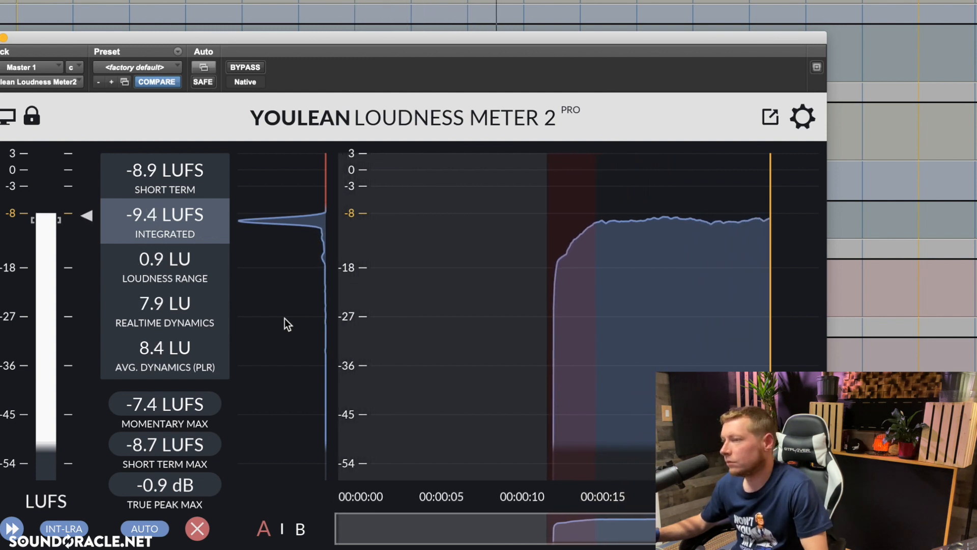
key(space)
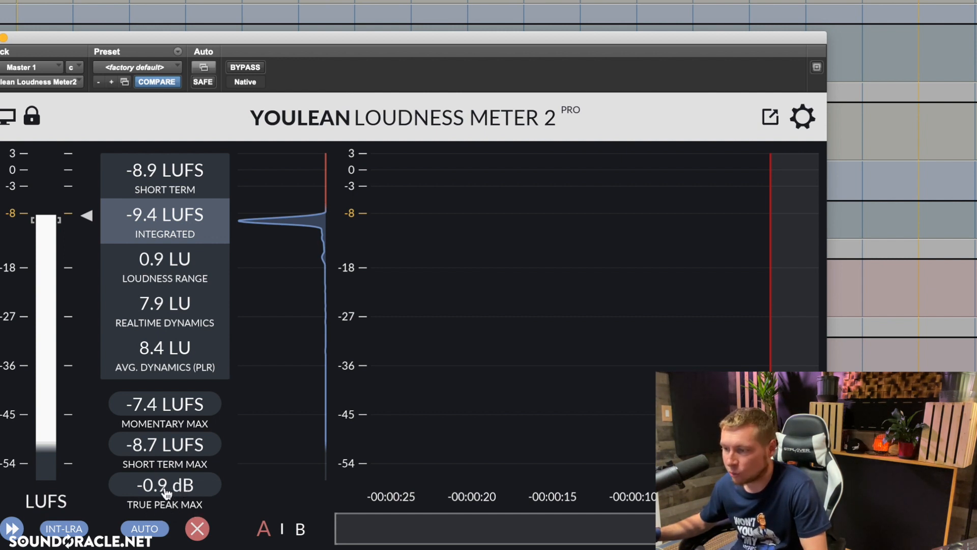
Examine the maximum and minimum alert thresholds in the loudness meter's settings, and close the settings.
click(817, 118)
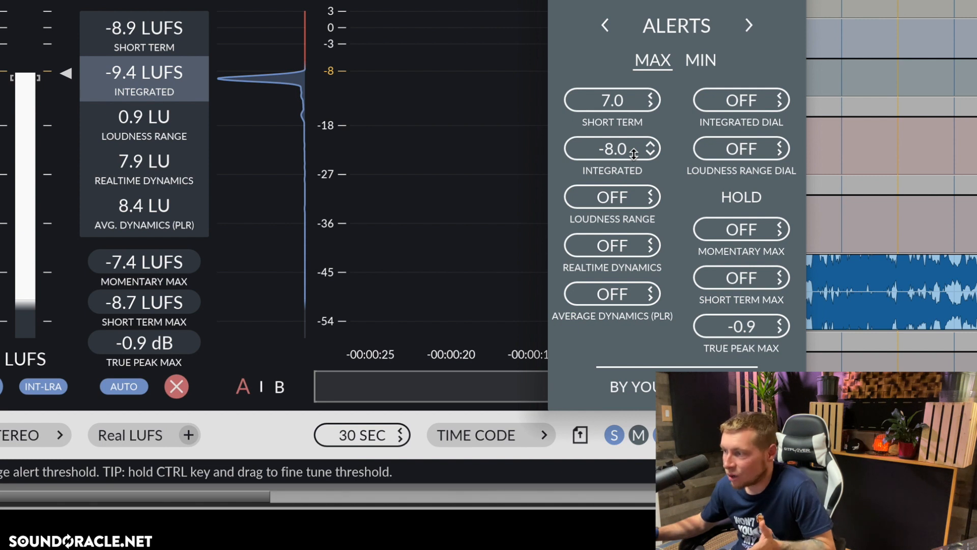
click(701, 60)
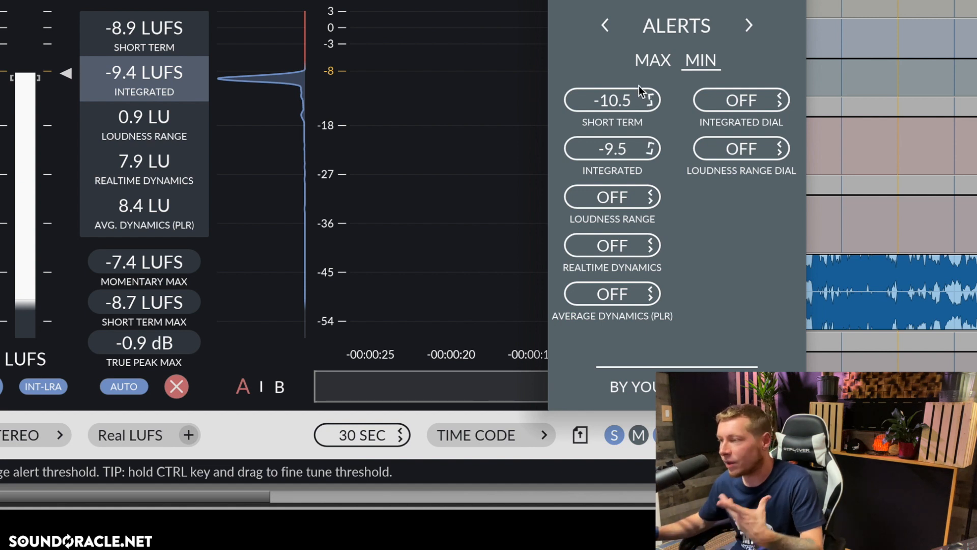
click(650, 62)
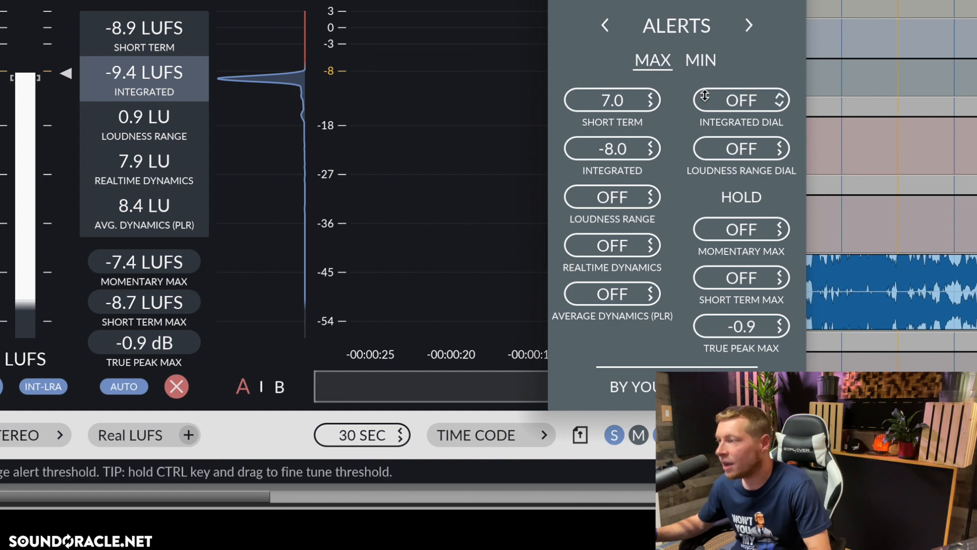
click(785, 435)
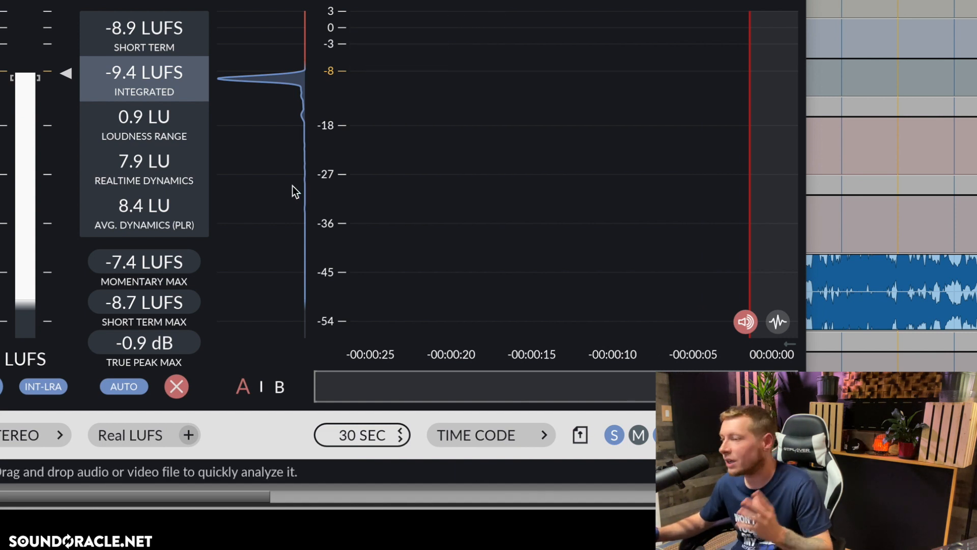
Look through the loudness meter's film and online streaming presets and close the list without choosing one.
click(145, 436)
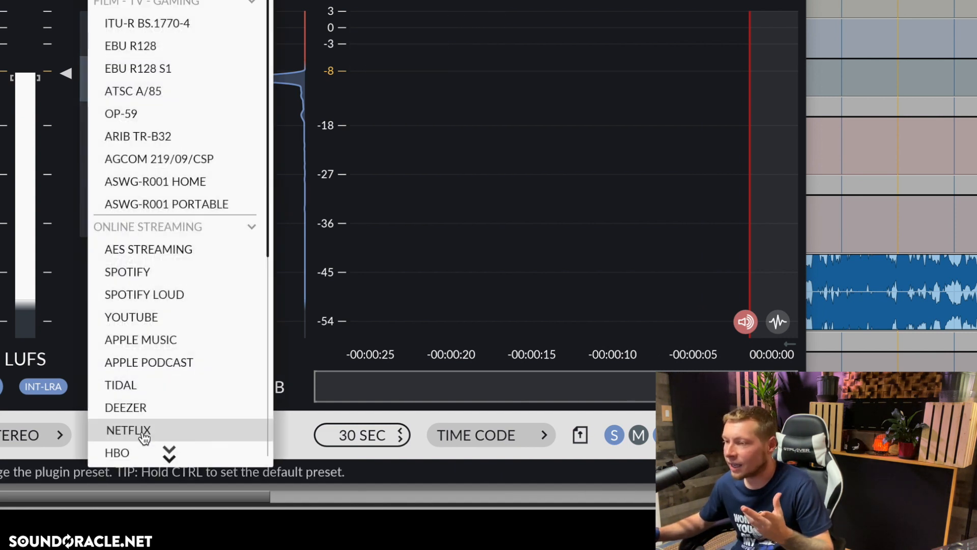
scroll(151, 291, down, 3)
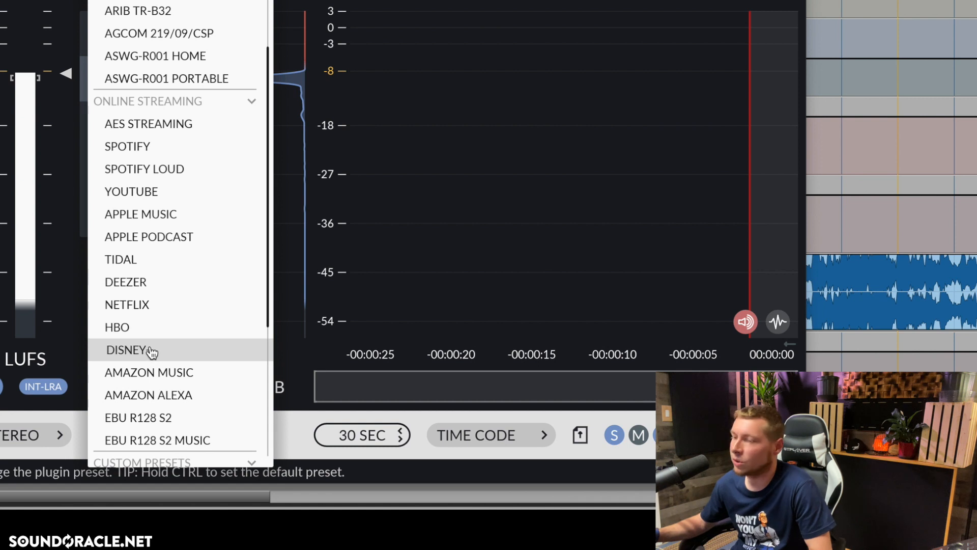
click(288, 441)
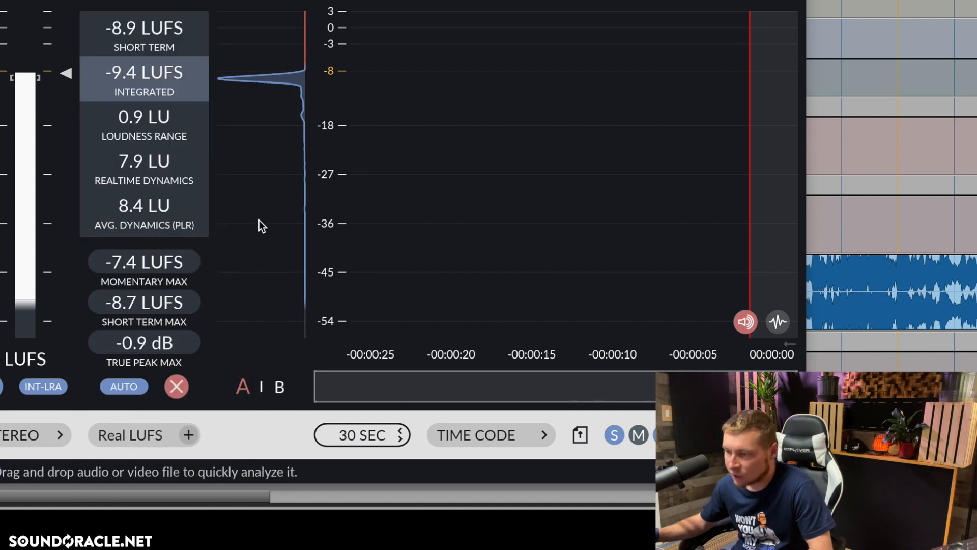